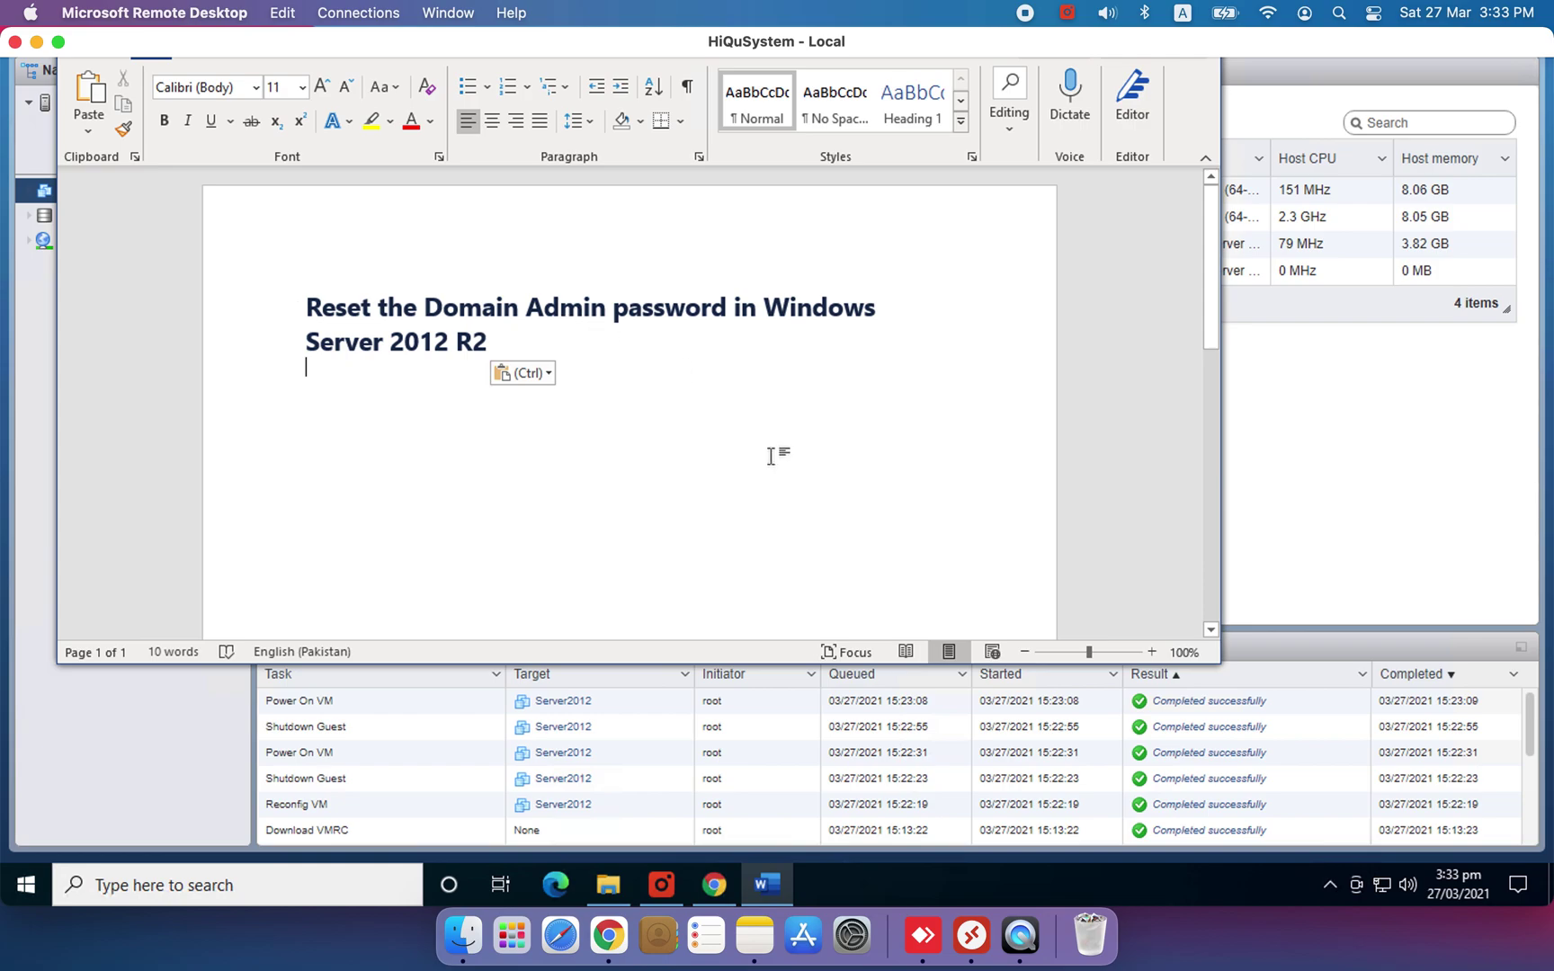
Step: Bring the browser with the ESXi Virtual Machines page in front of the Word notes
left_click(1355, 446)
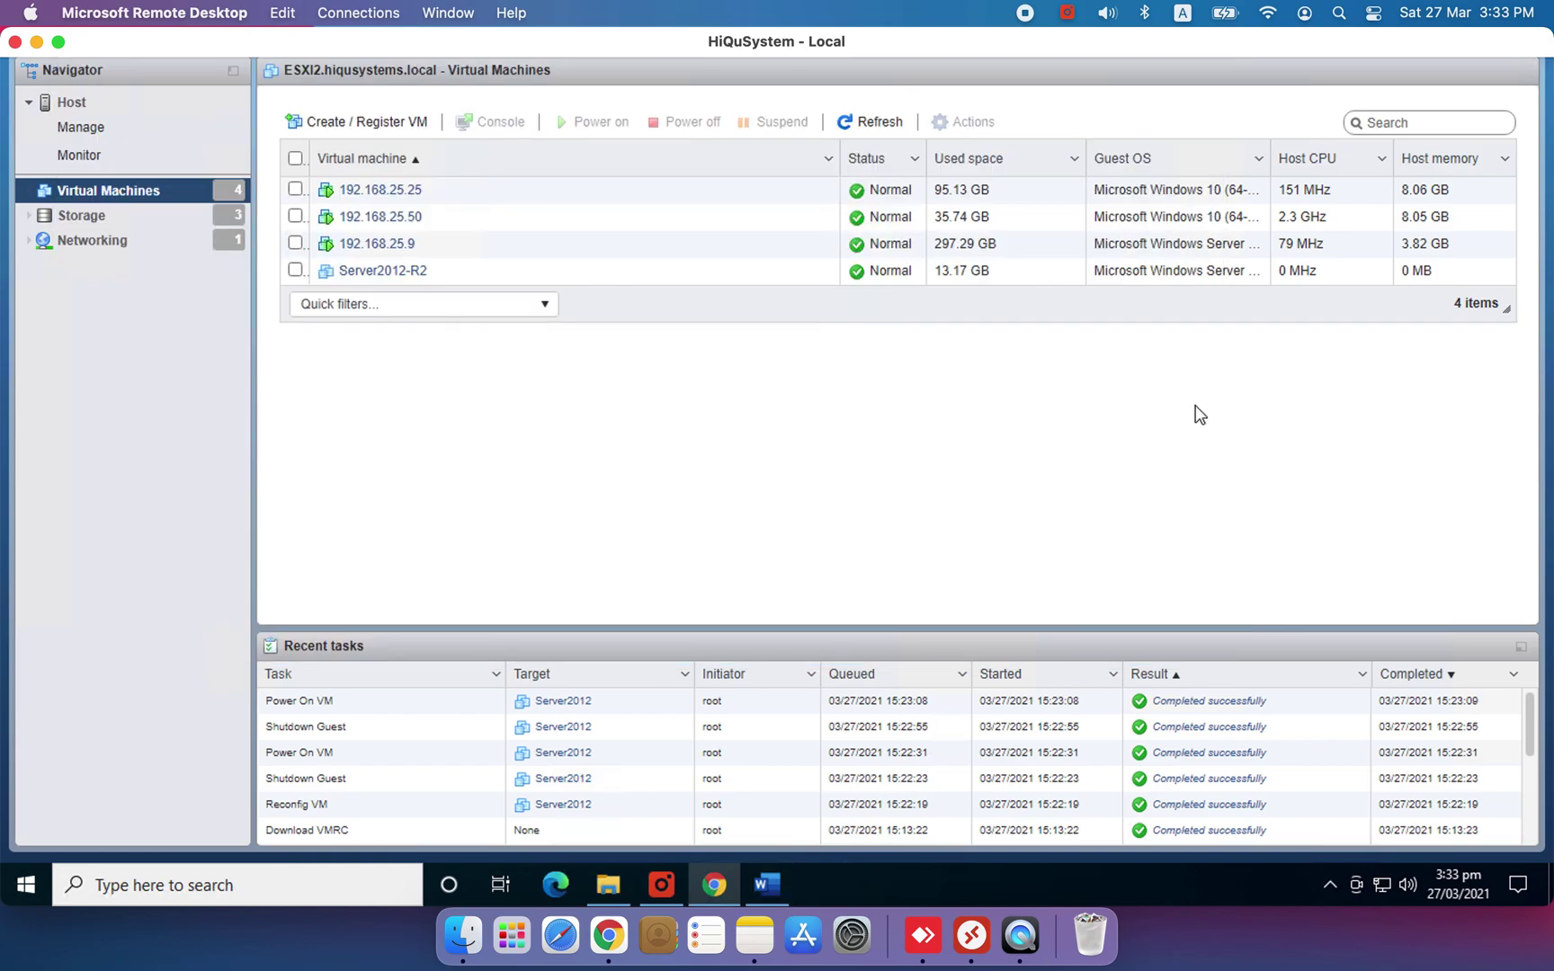
Step: Select the Server2012-R2 virtual machine and bring up its context actions
left_click(558, 272)
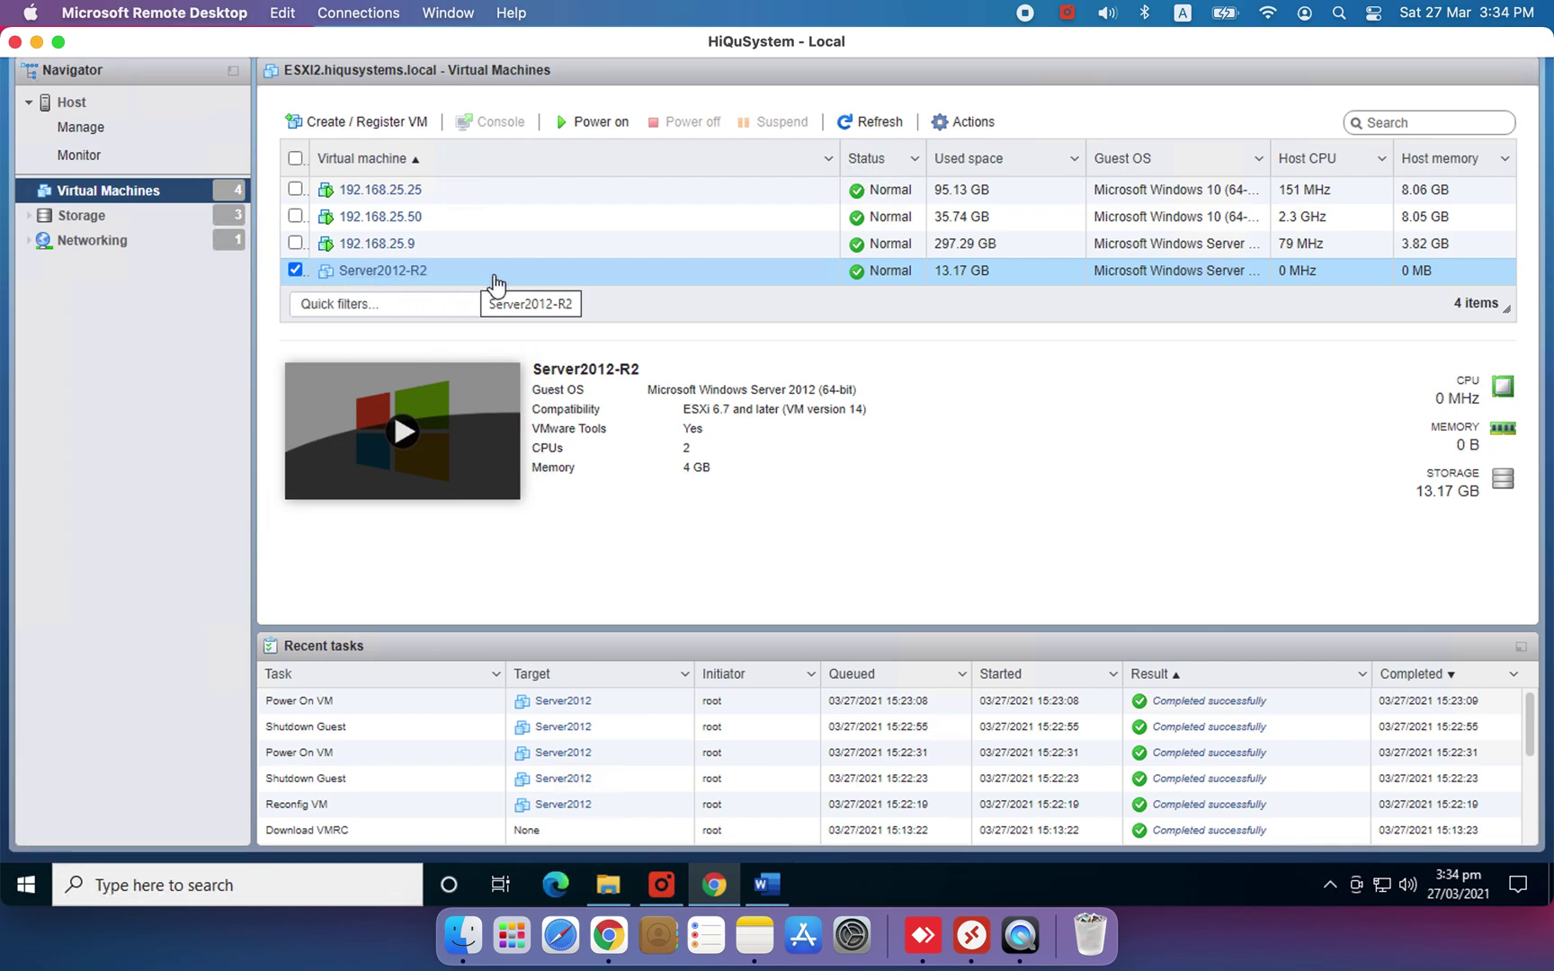
right_click(494, 282)
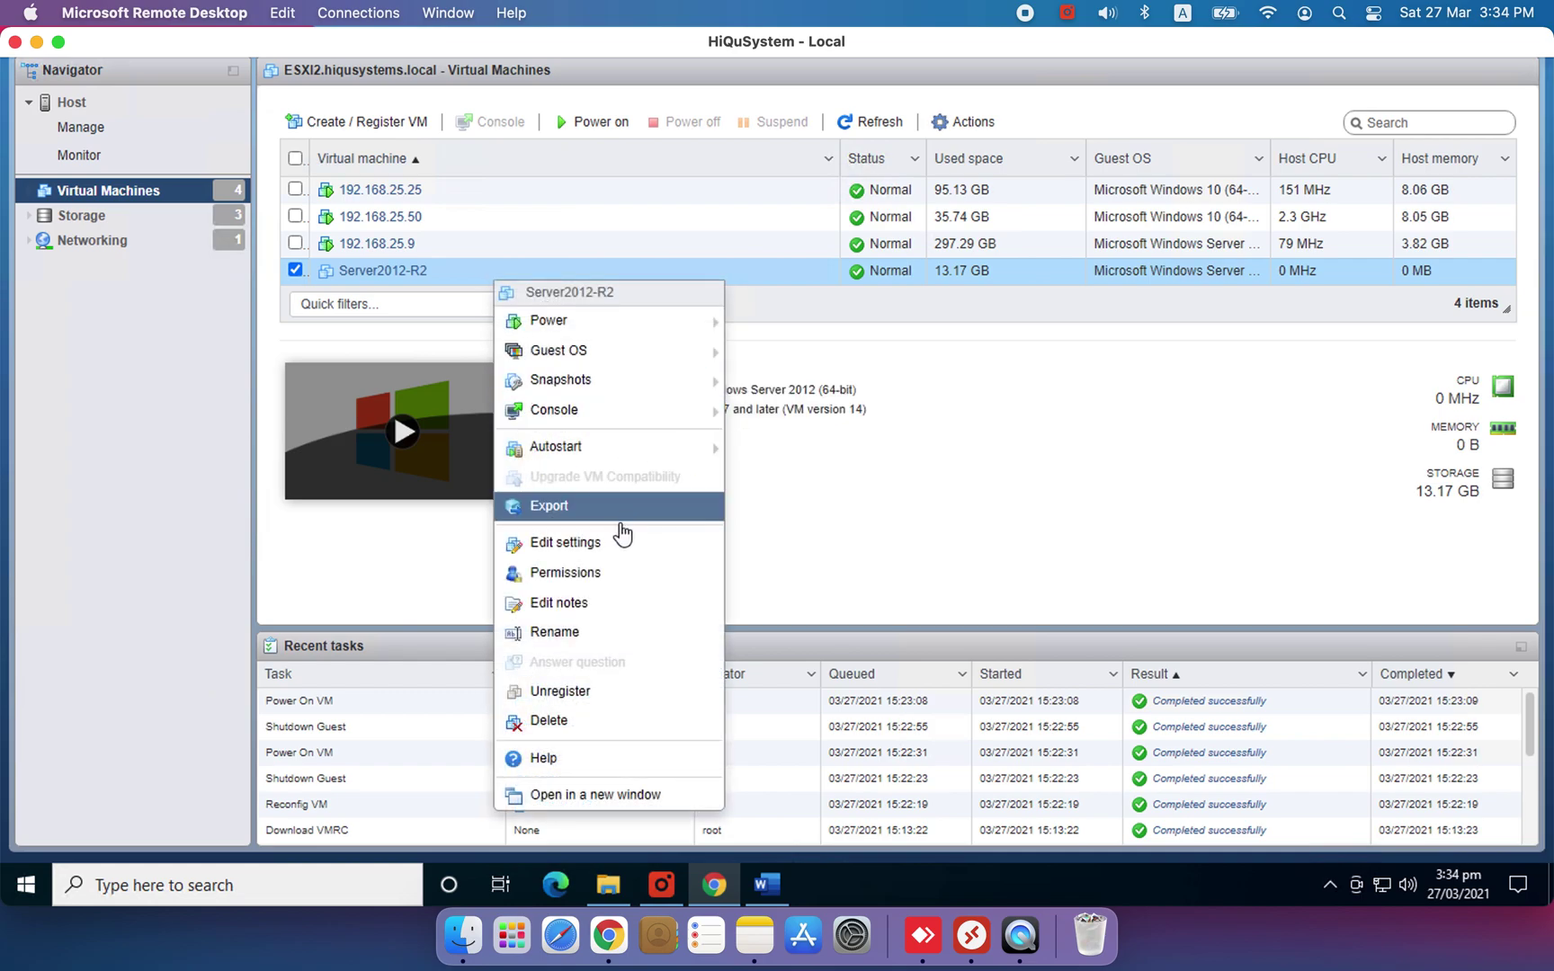
Step: Edit Server2012-R2's settings and browse the datastore for CD/DVD Drive 1 media
left_click(612, 561)
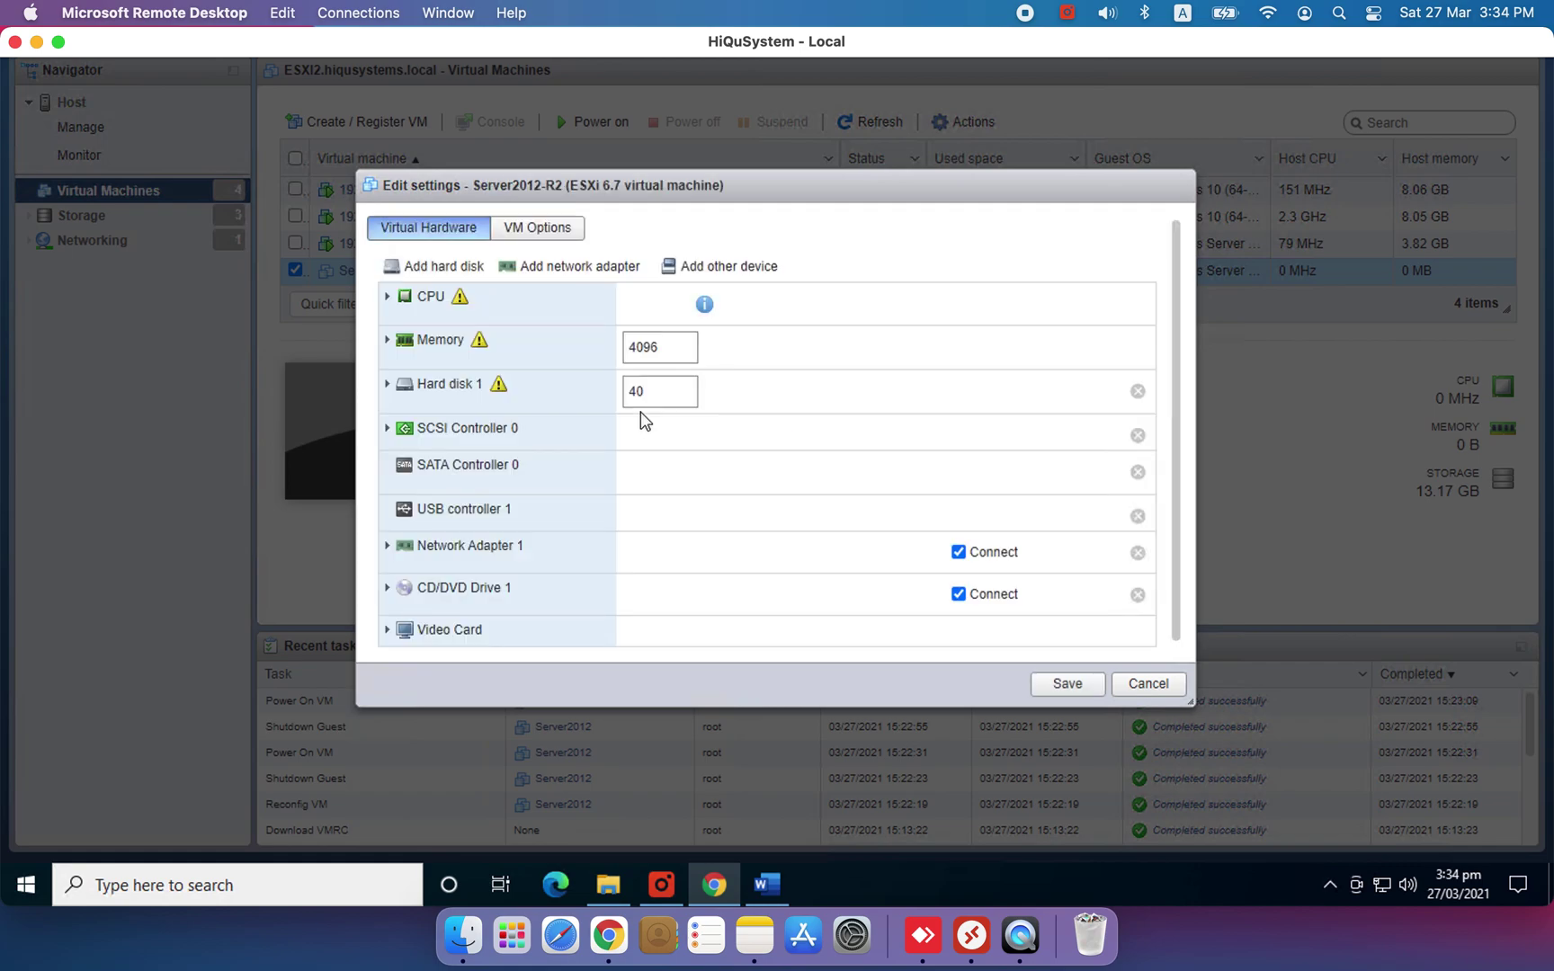
left_click(538, 607)
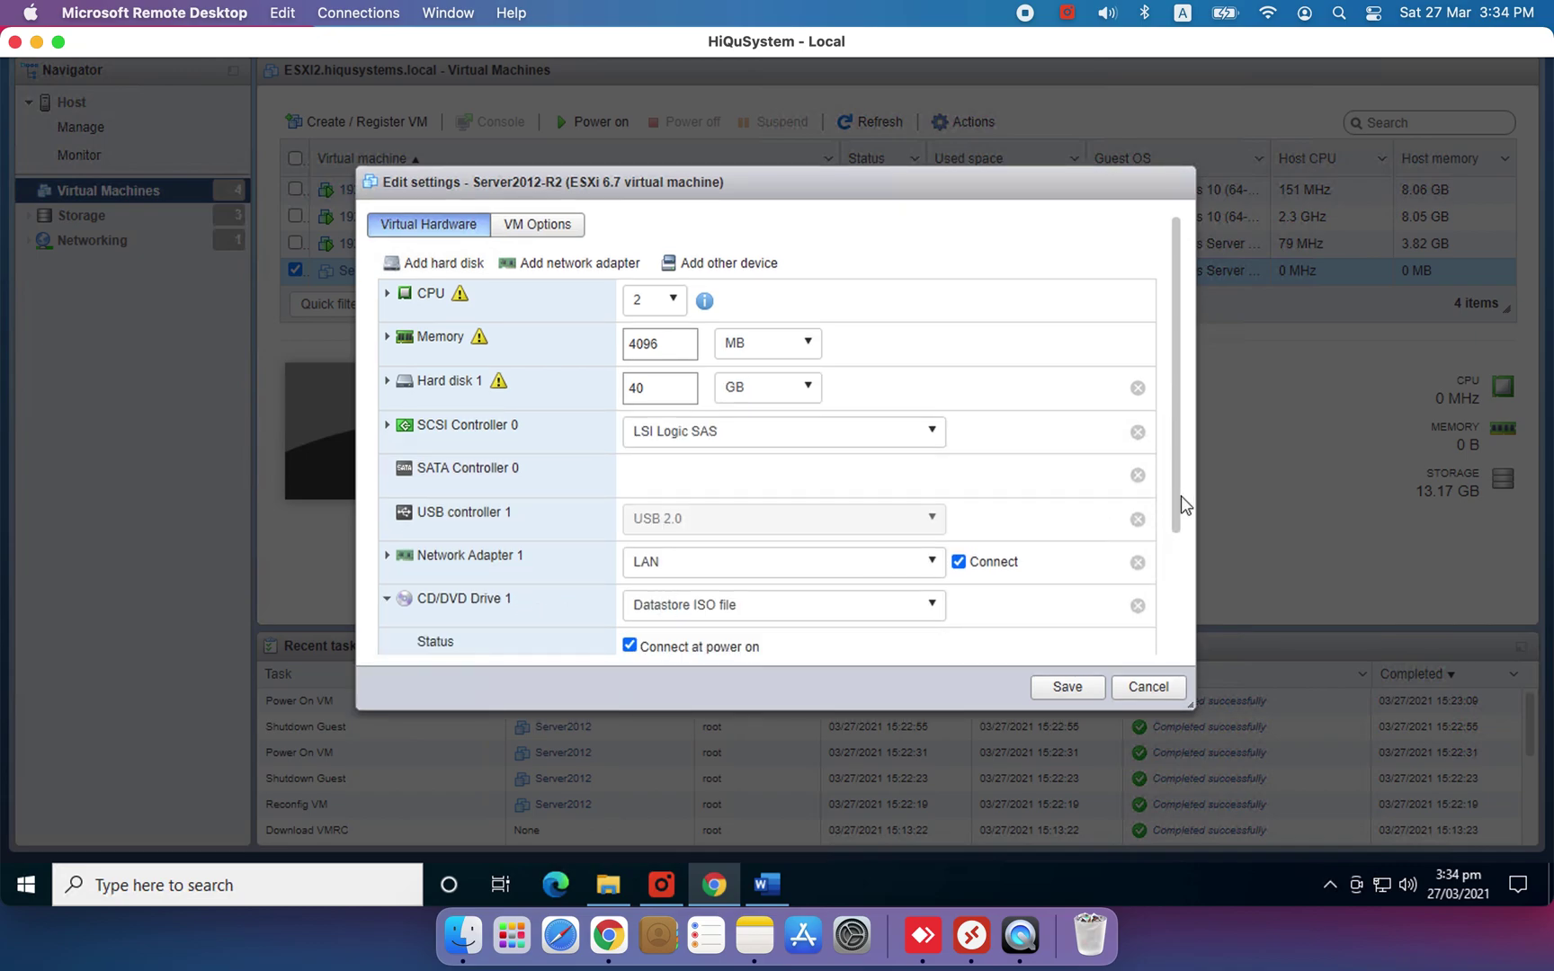
left_click_drag(1181, 495, 1181, 604)
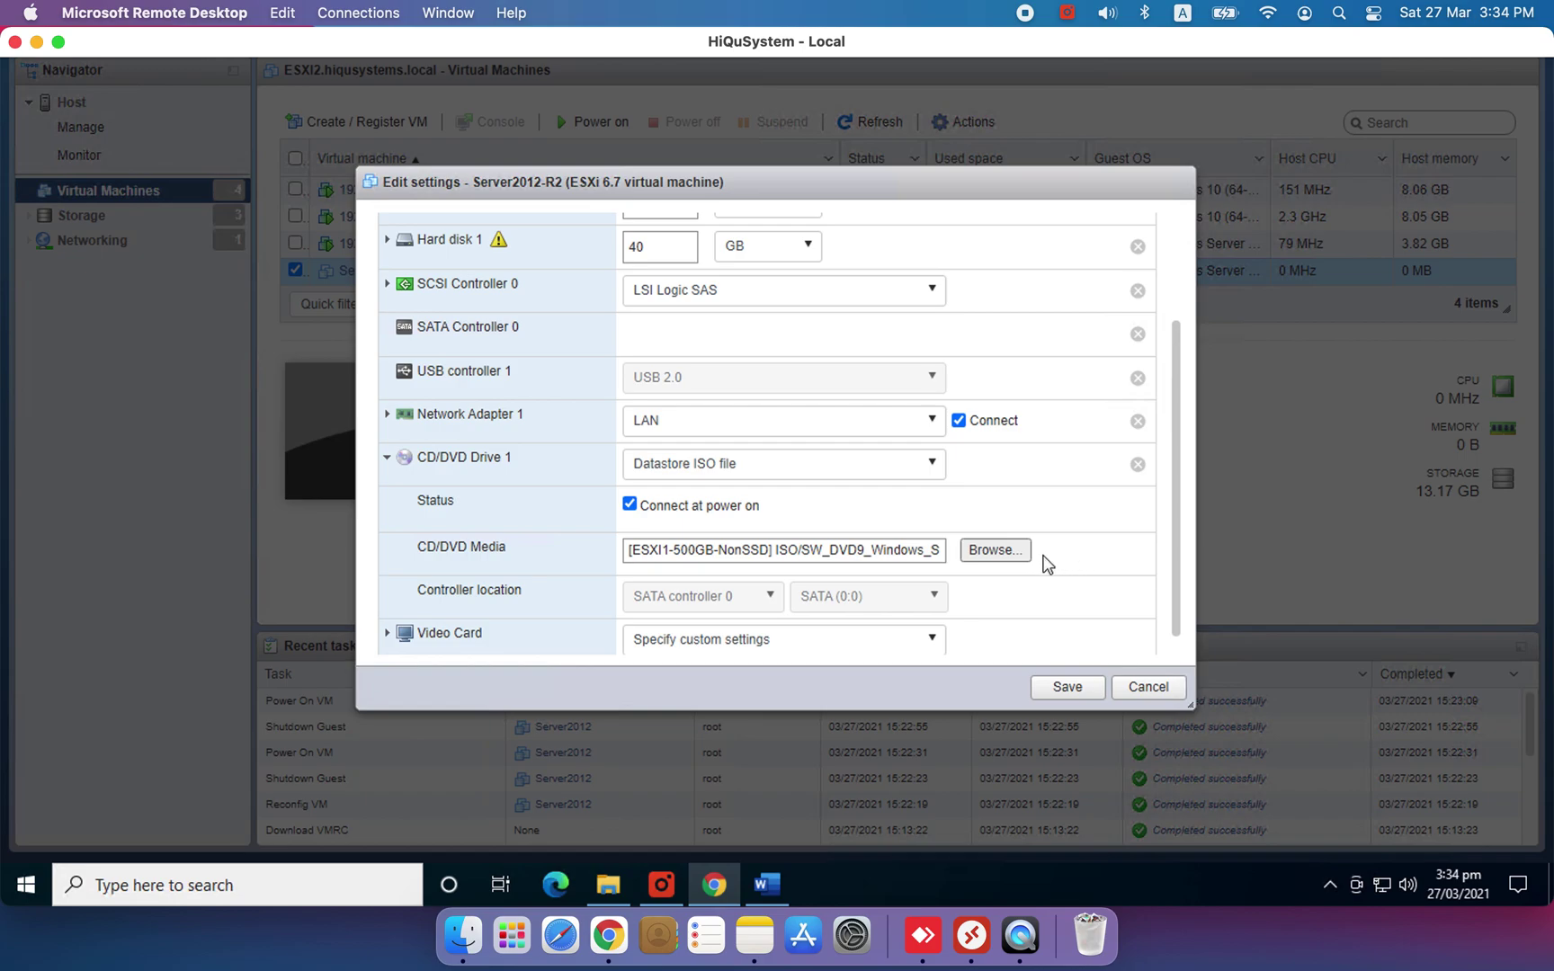
left_click(995, 553)
left_click(700, 381)
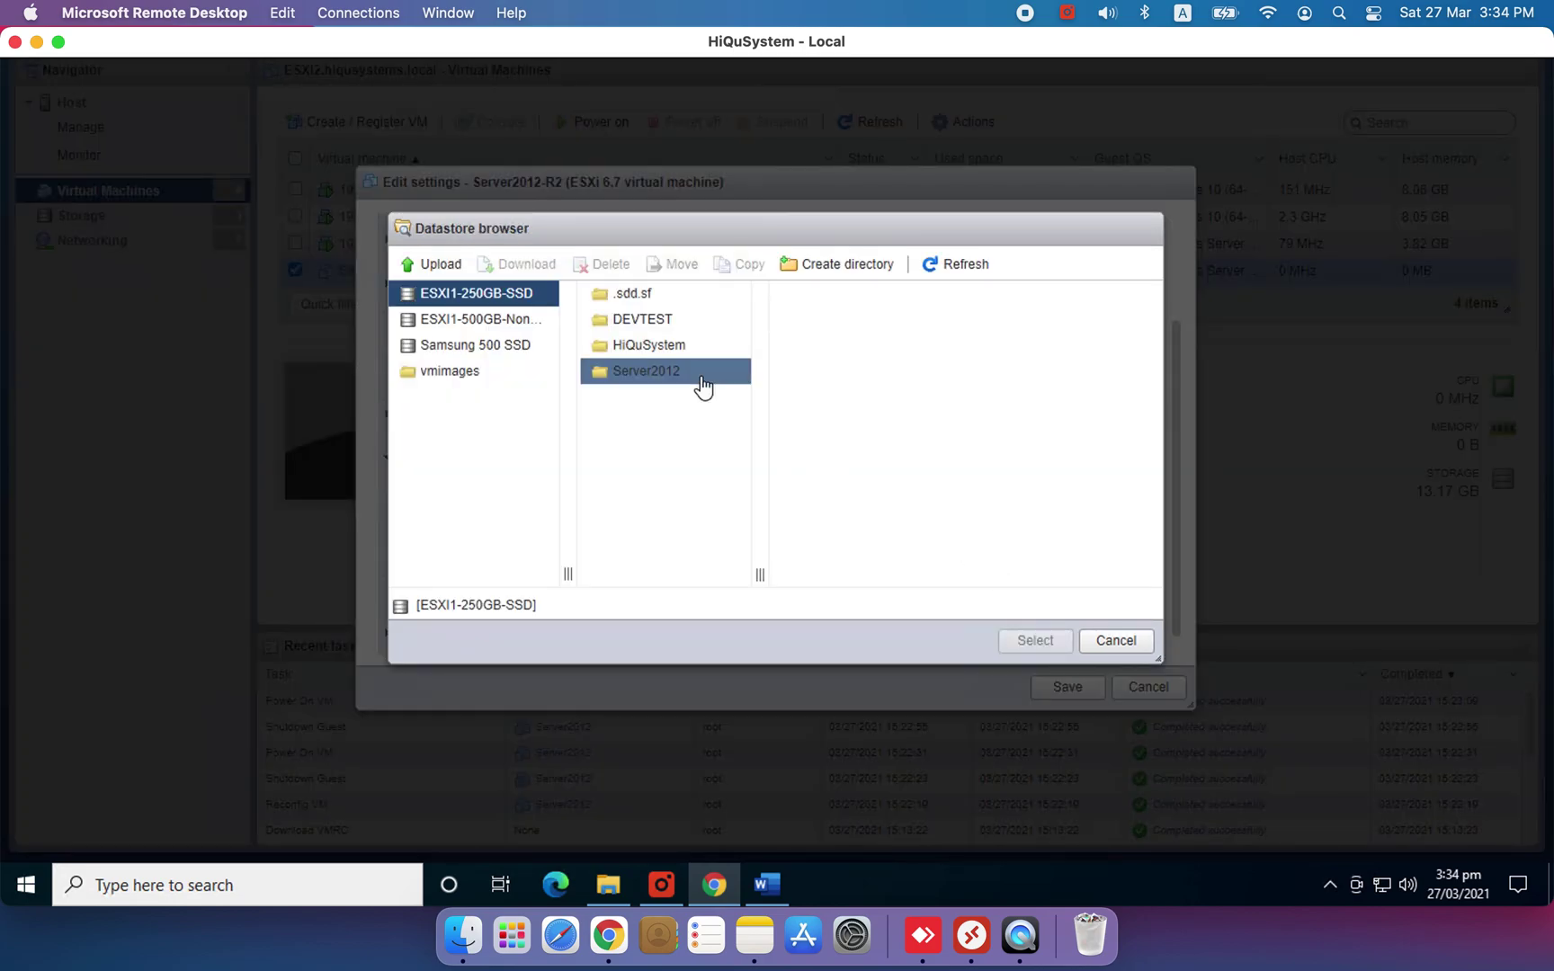
Step: Set the CD/DVD media to the Windows Server 2012 R2 ISO from ESXI1-500GB-NonSSD\ISO and save
left_click(488, 320)
left_click(626, 321)
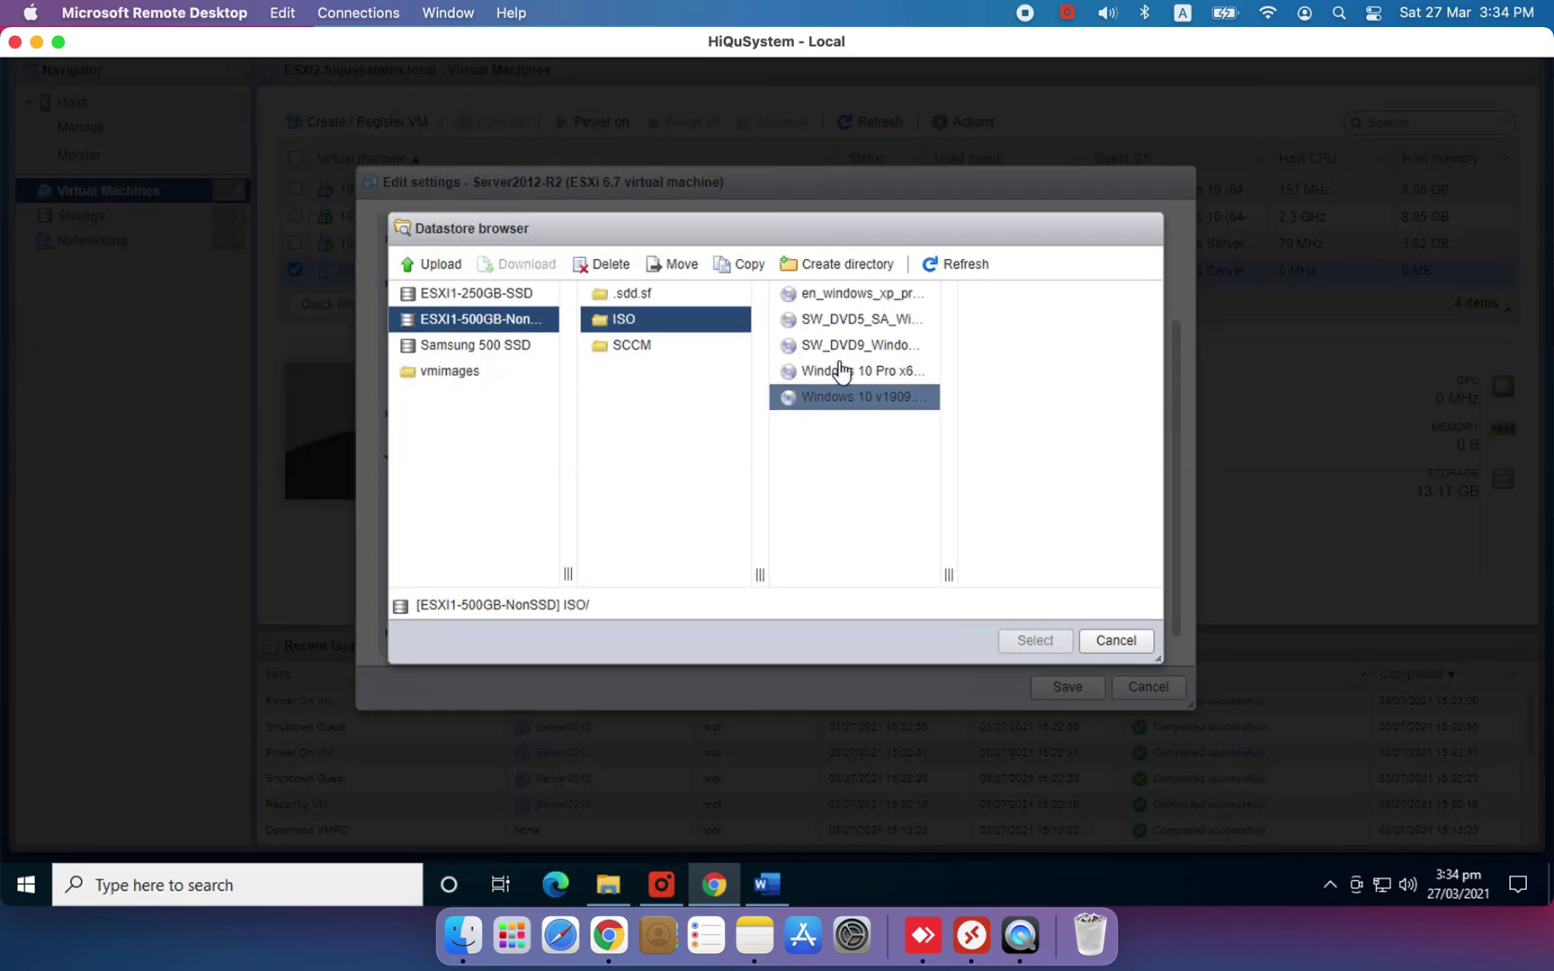
left_click(857, 350)
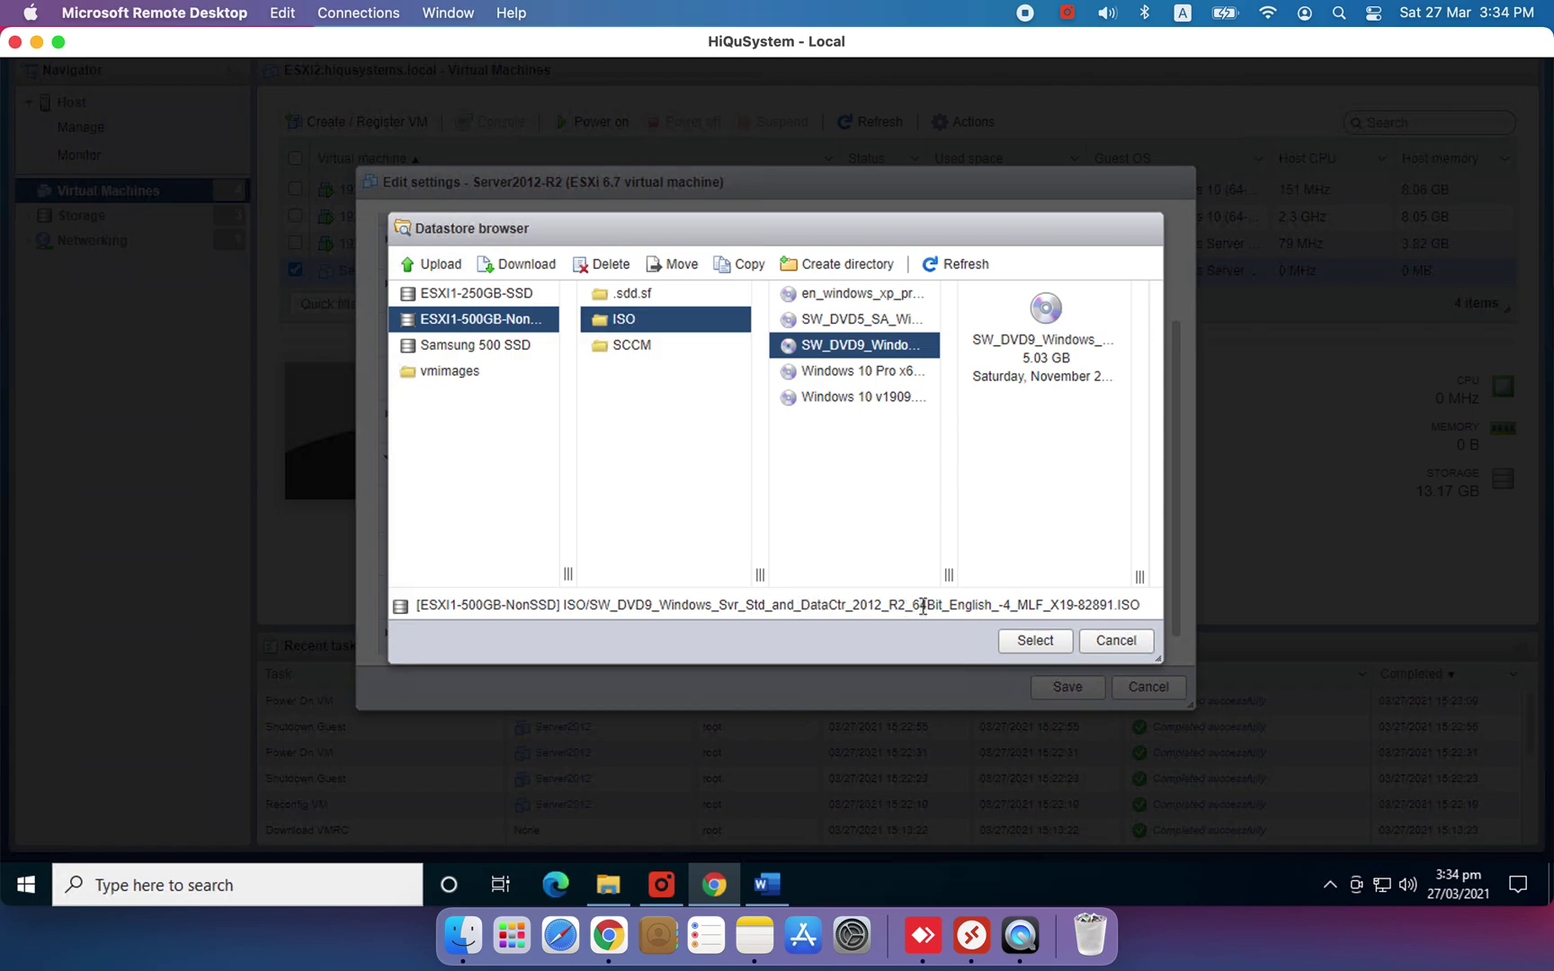
left_click(1038, 641)
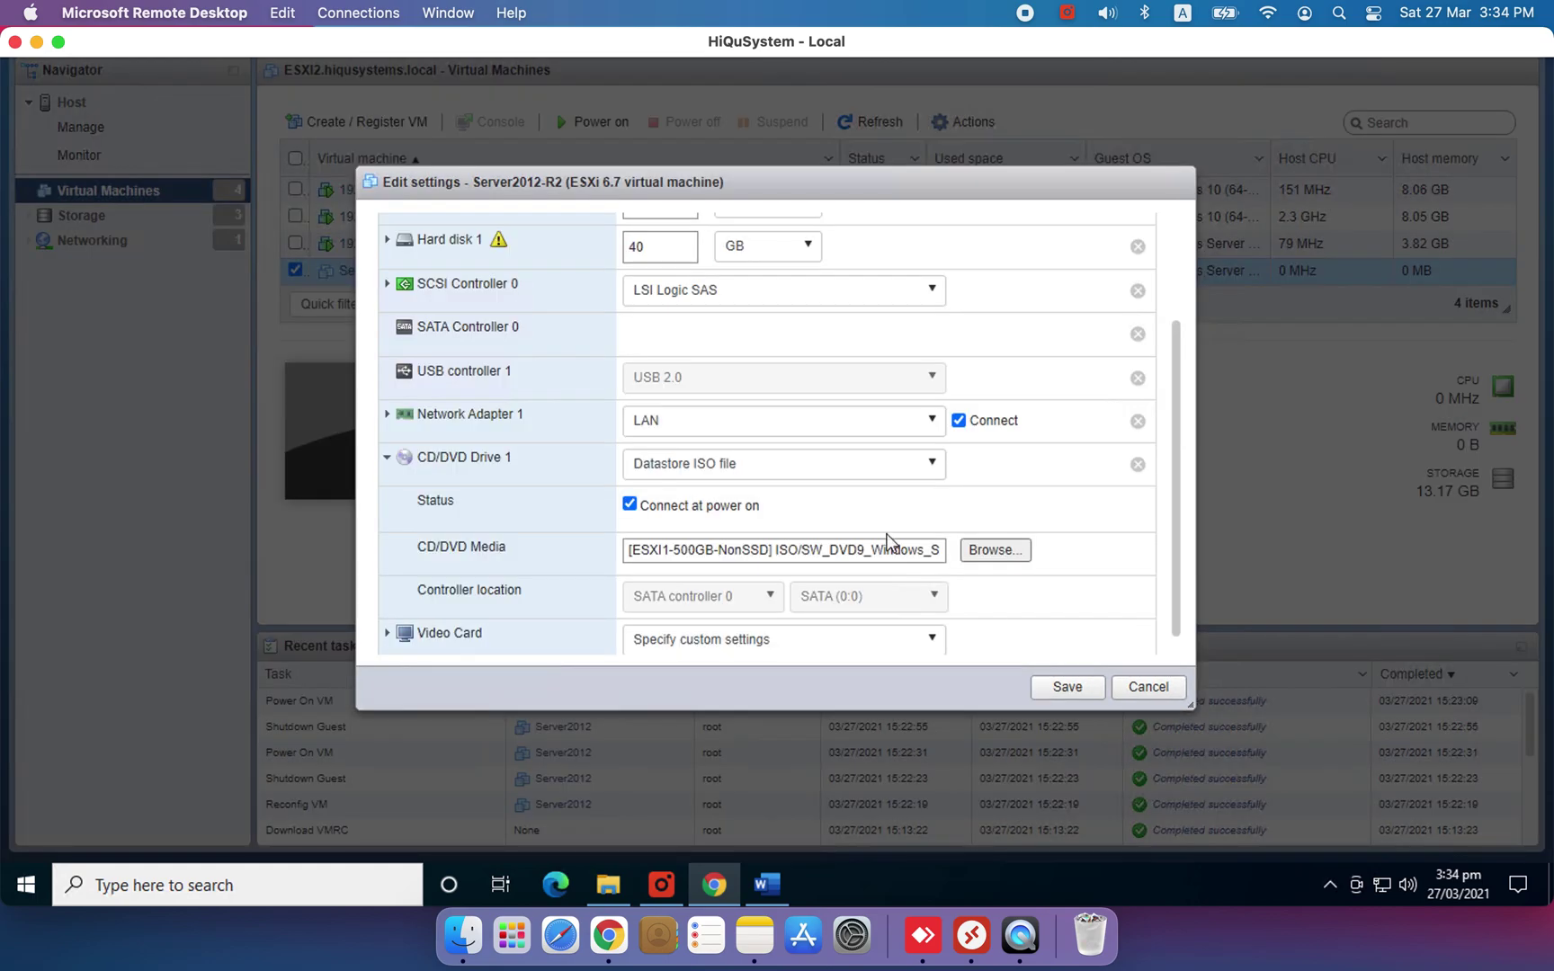
left_click(1067, 686)
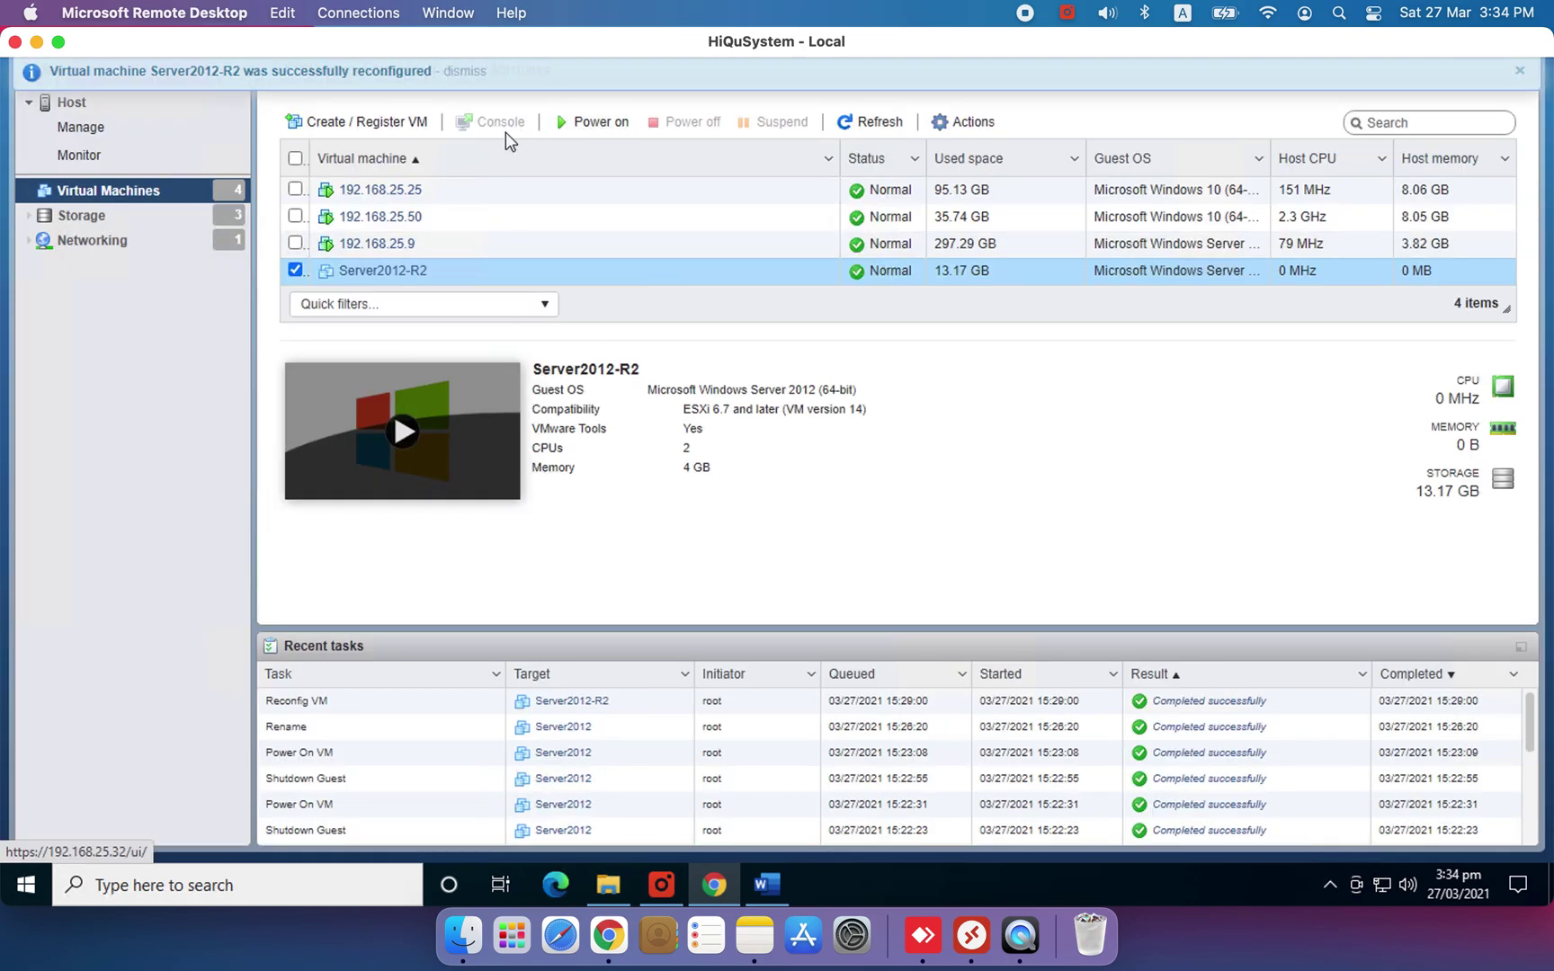
Step: Power on Server2012-R2 and launch its remote console
left_click(560, 124)
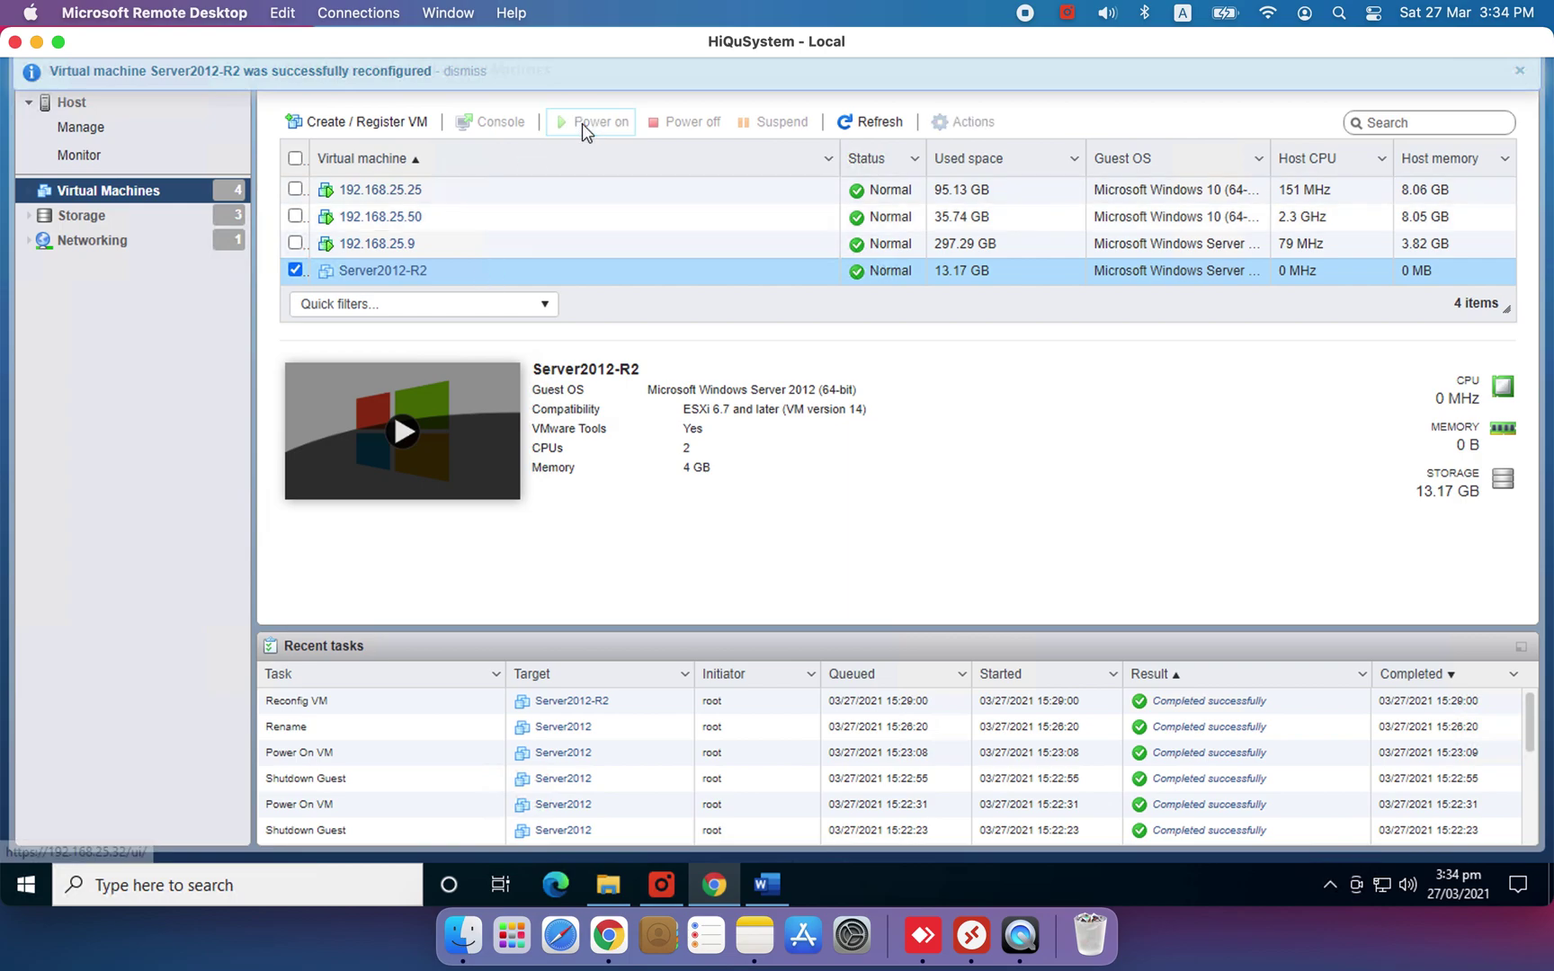
left_click(512, 137)
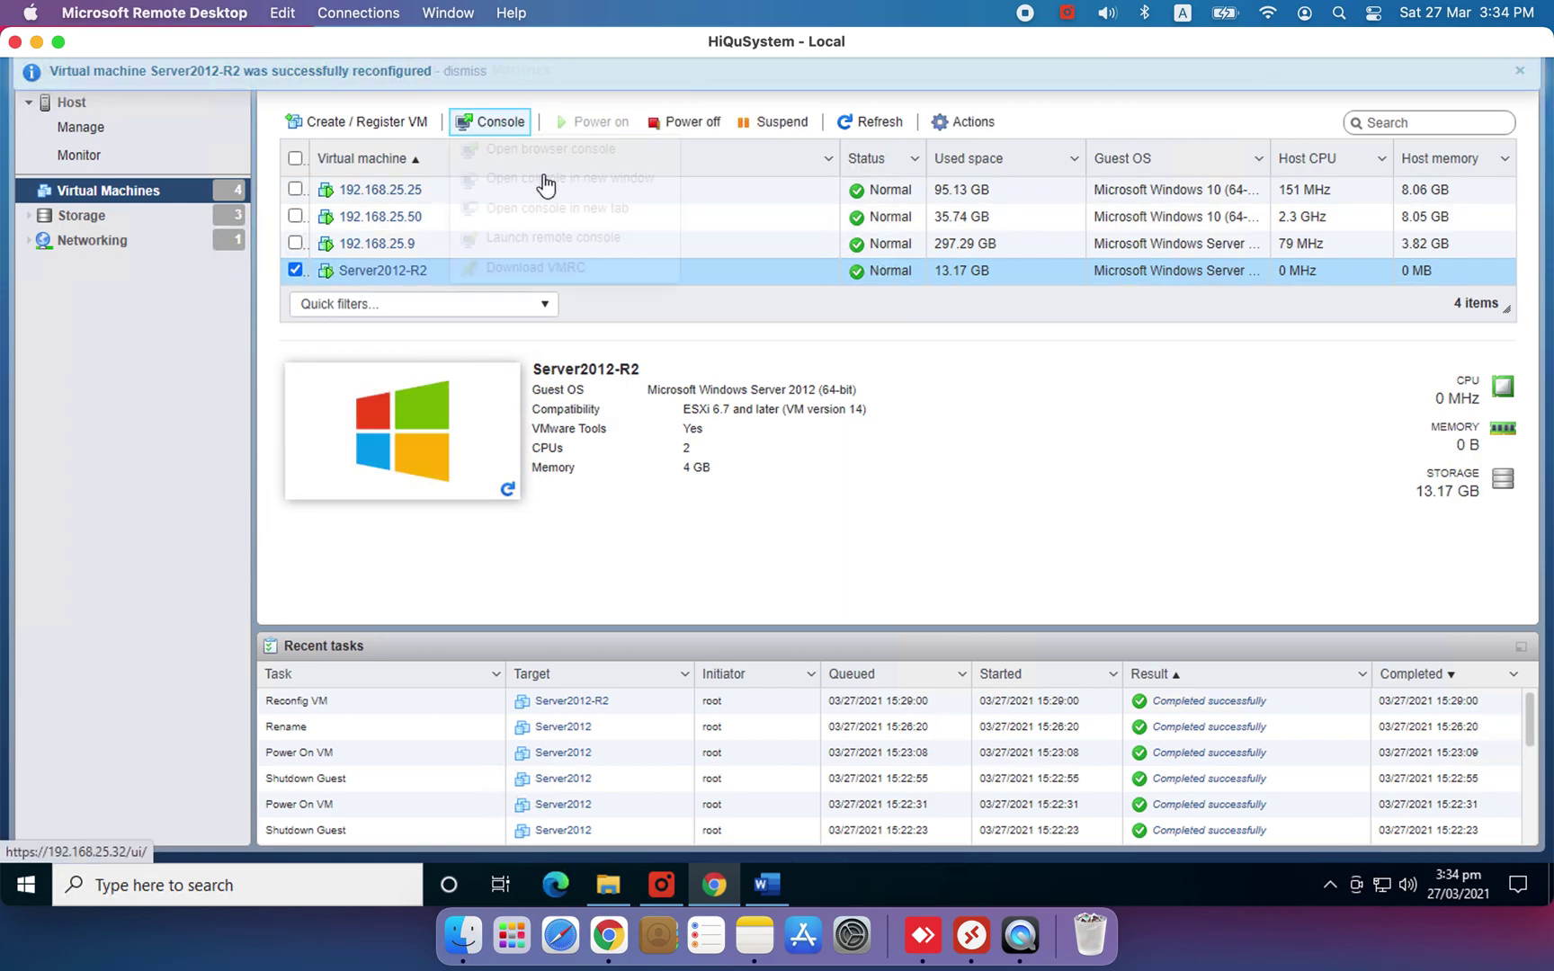
left_click(566, 247)
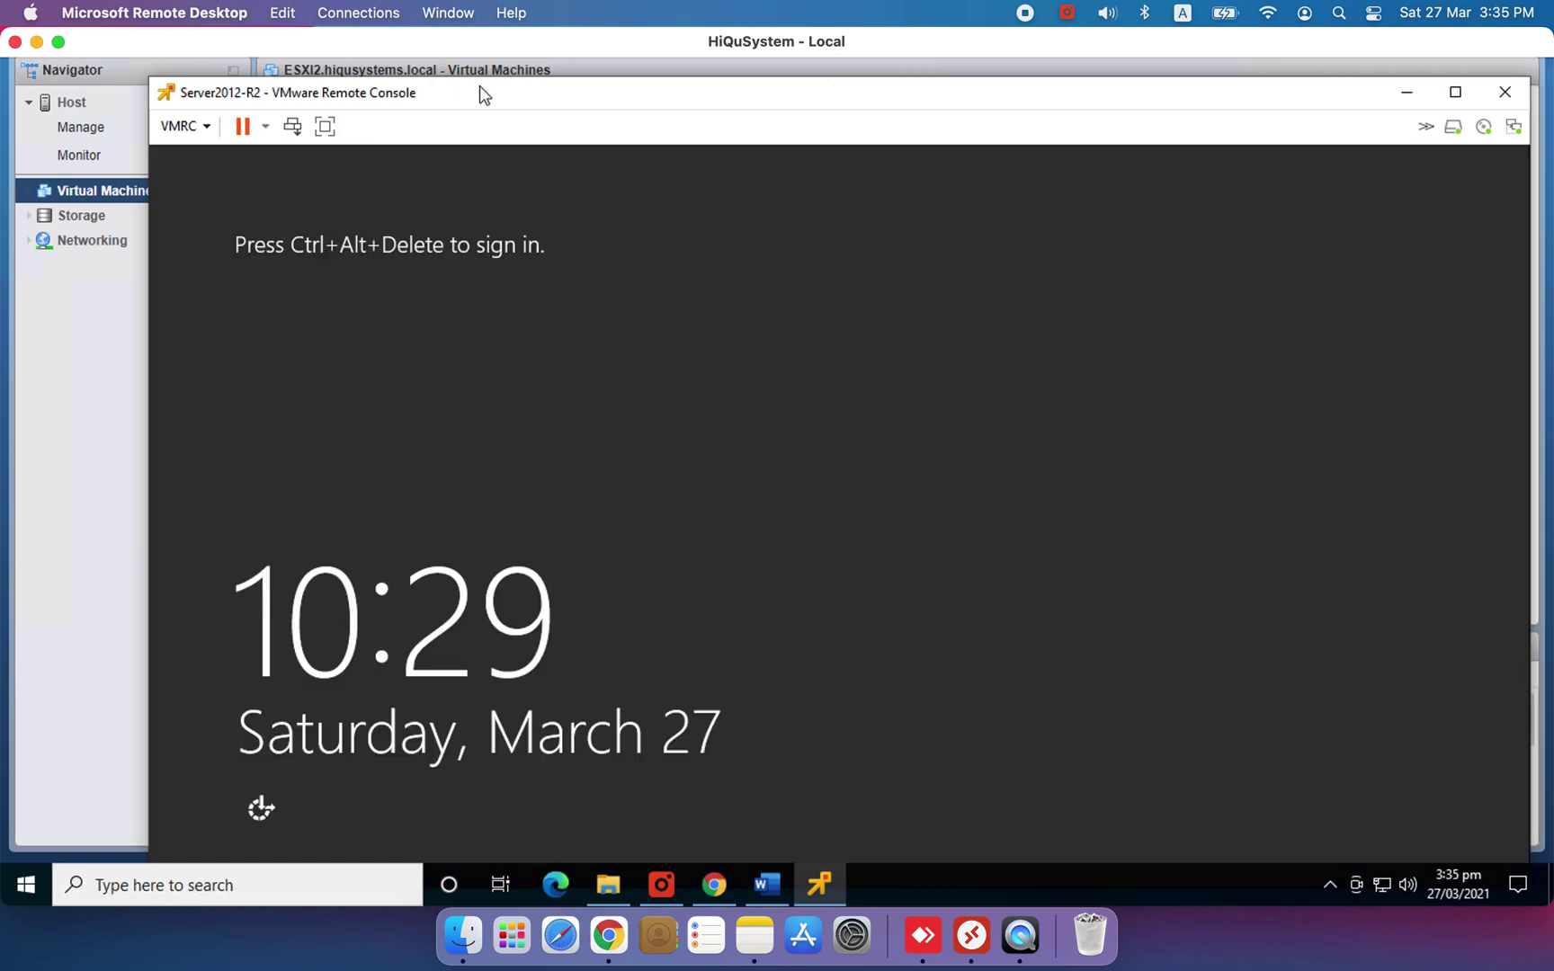
Step: Restart the guest from VMRC and boot it from the installation DVD into Windows Setup
left_click_drag(474, 98, 428, 79)
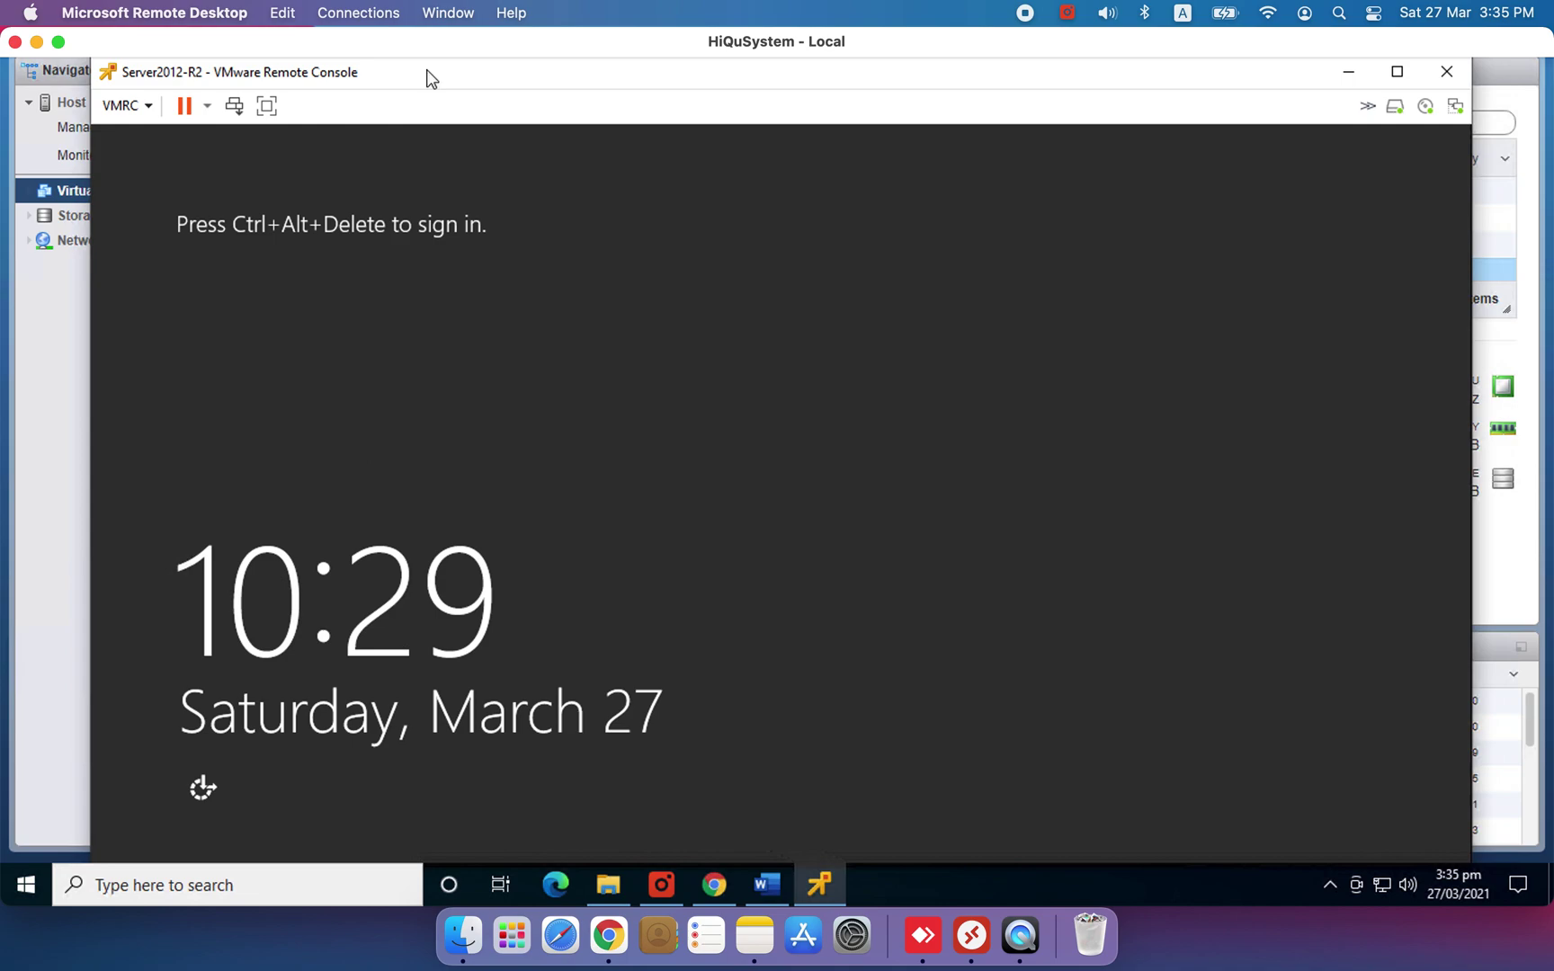
left_click(206, 106)
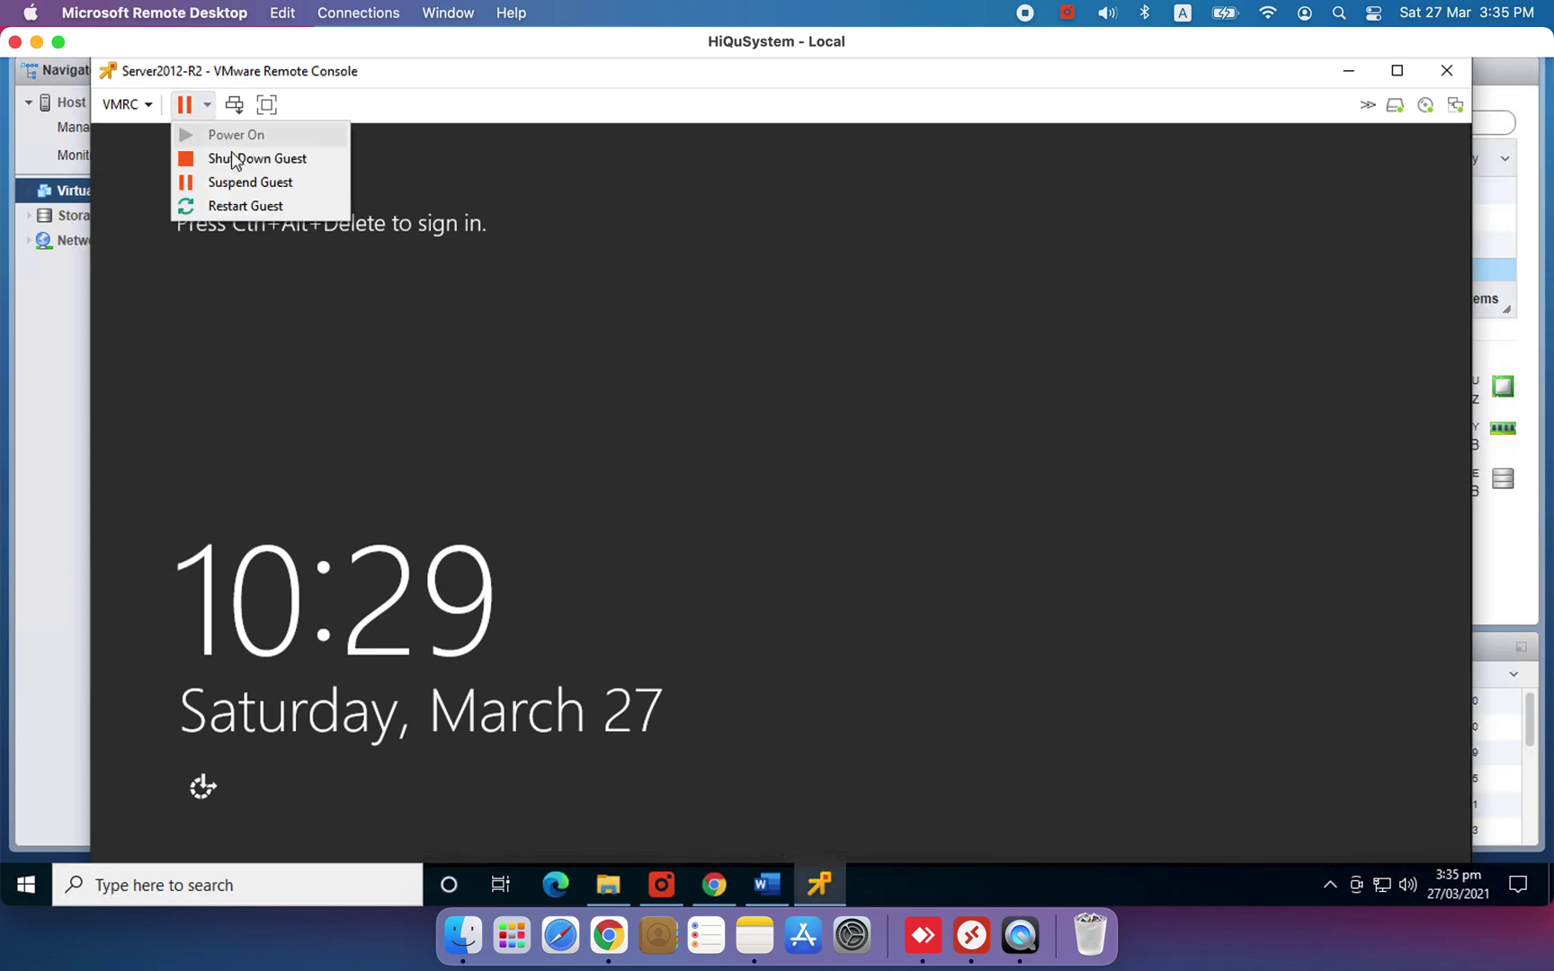
left_click(249, 205)
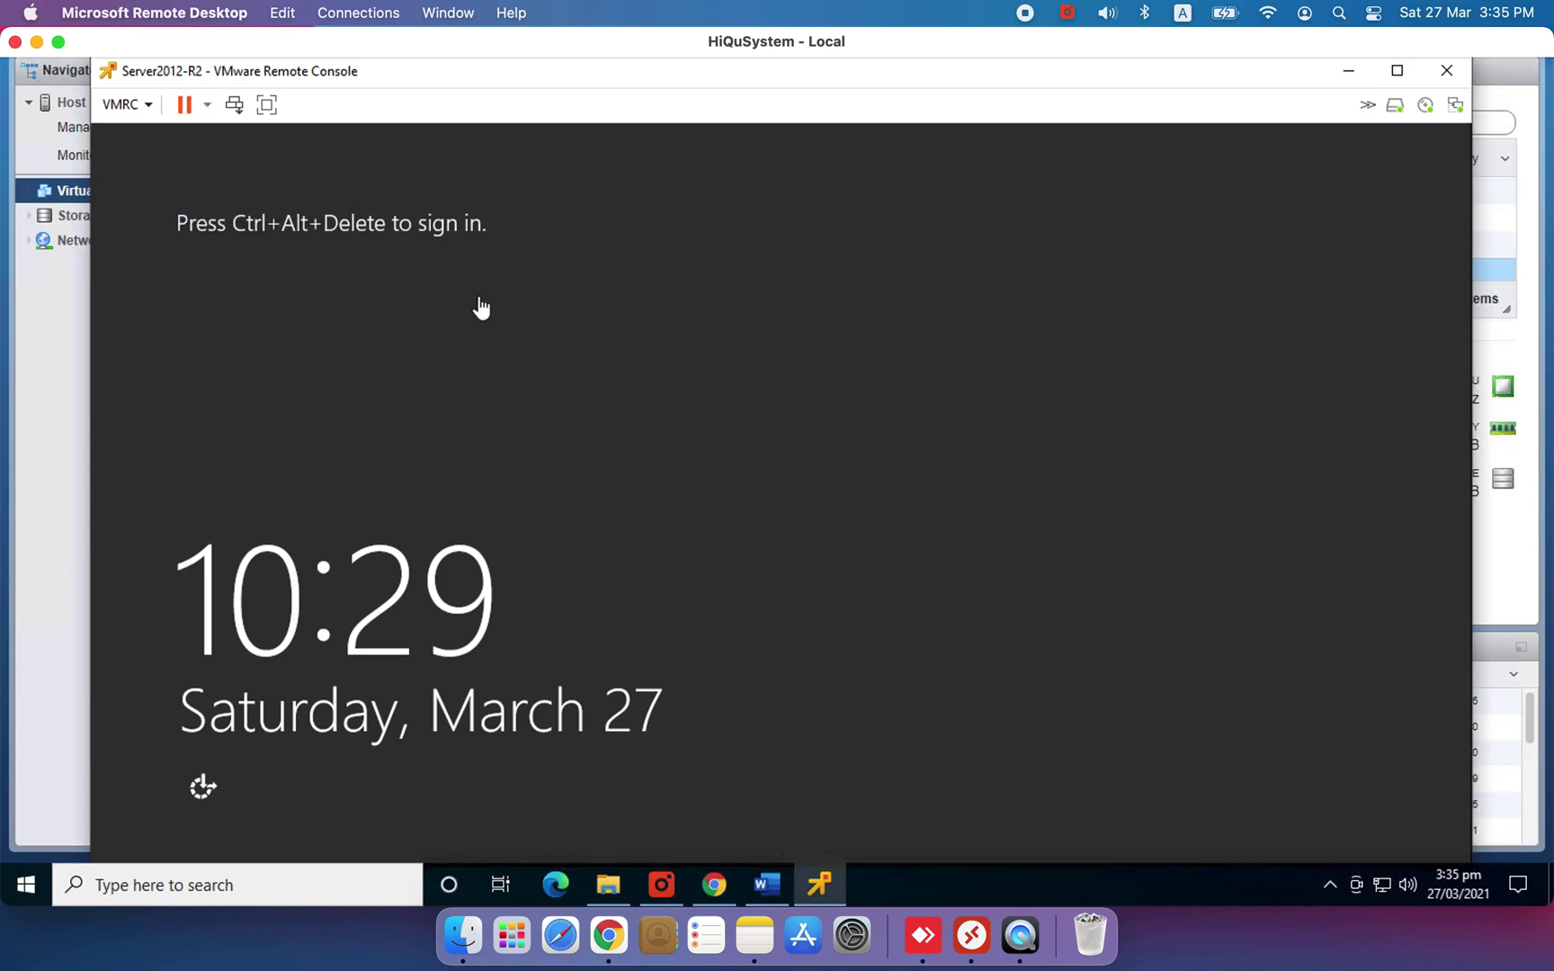
left_click(401, 257)
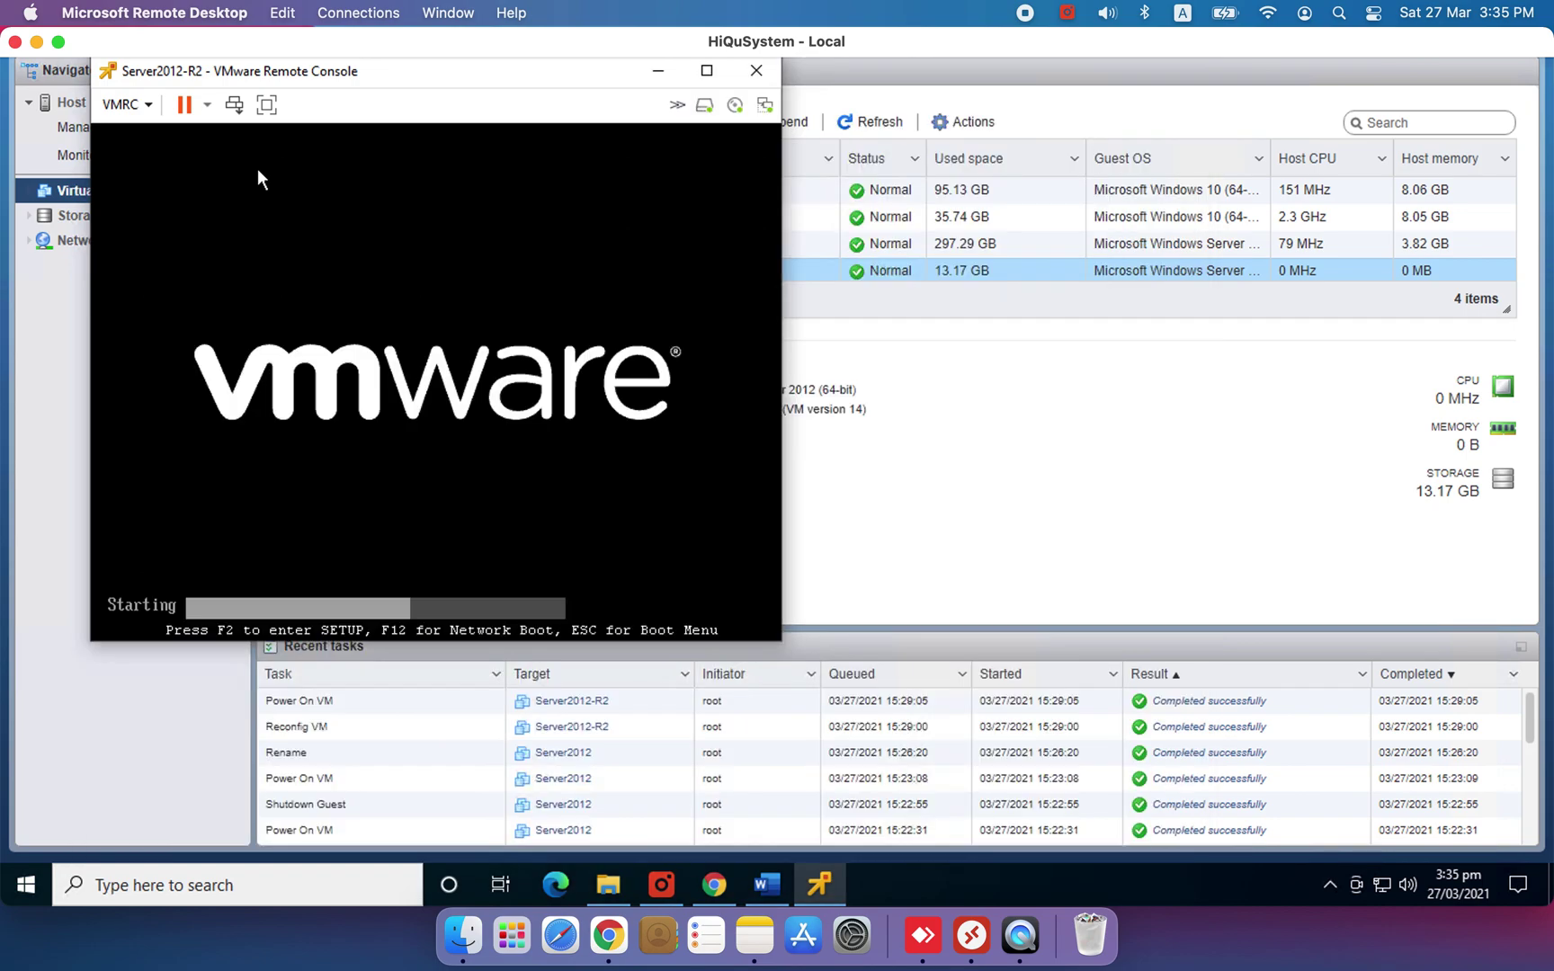
key("Return")
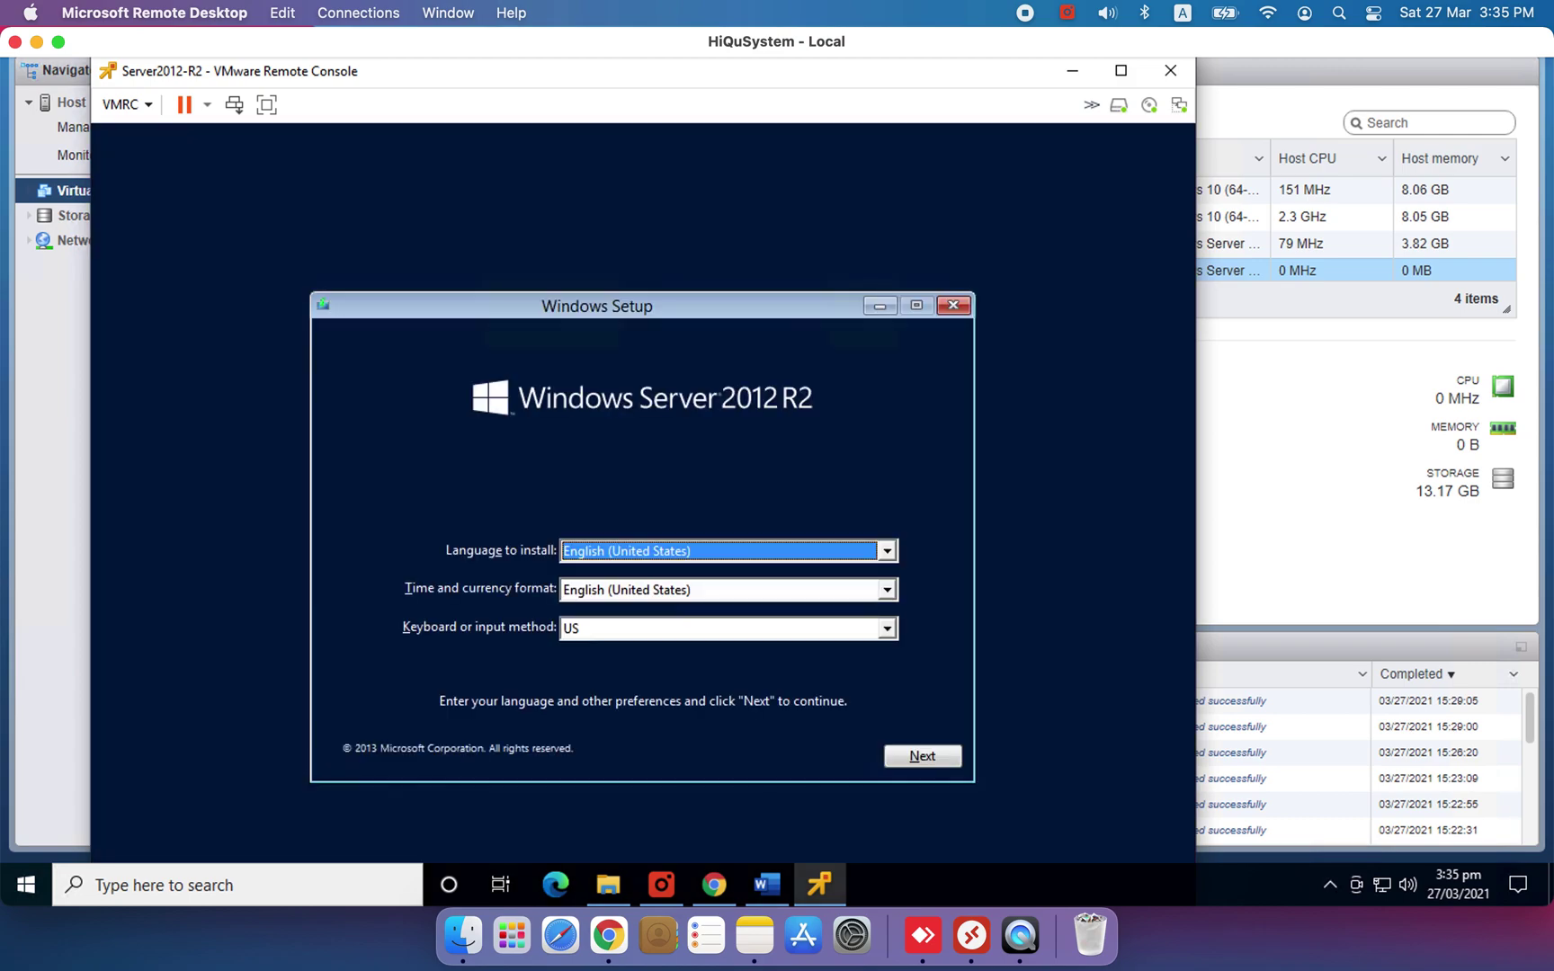
Step: Go through Repair your computer > Troubleshoot to a recovery Command Prompt
left_click(945, 762)
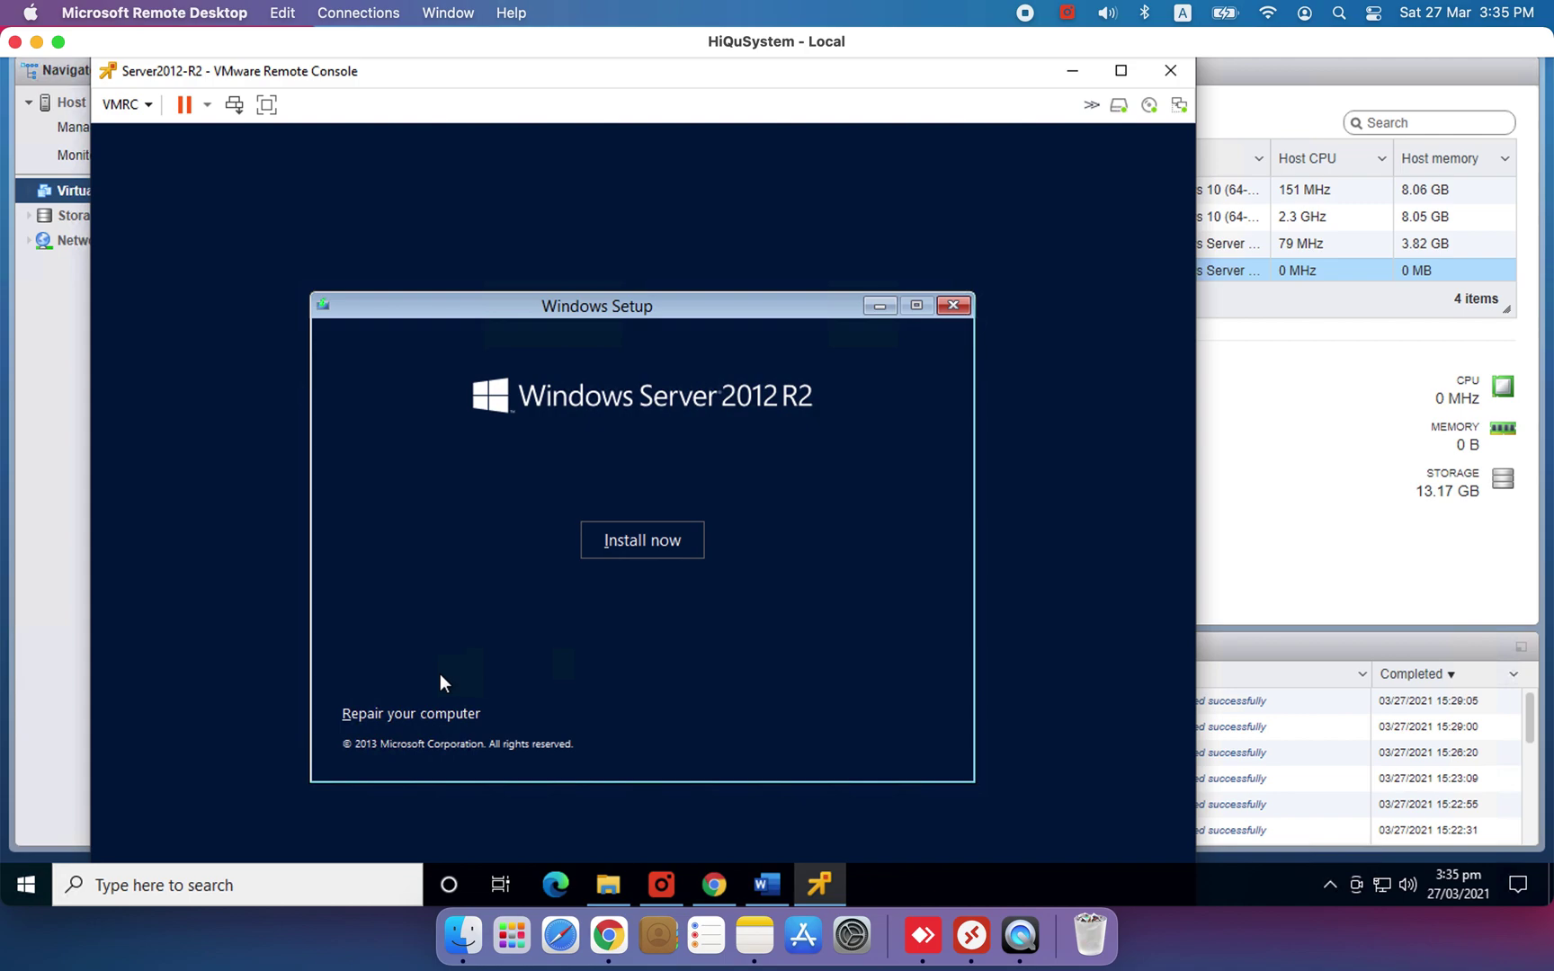
left_click(381, 716)
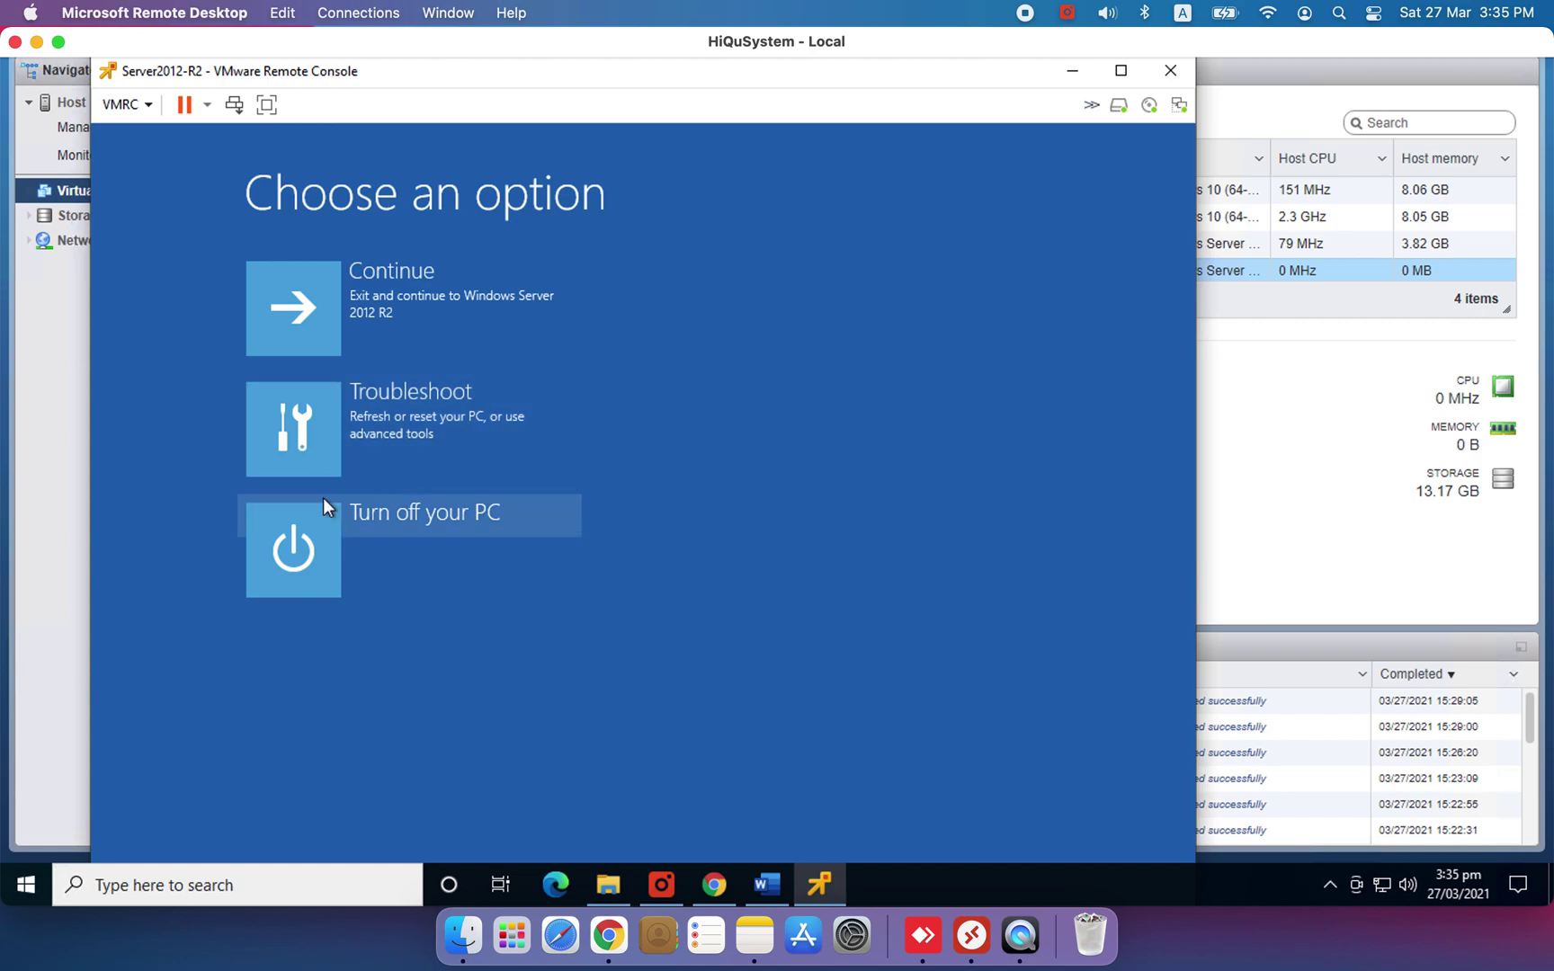
left_click(305, 421)
left_click(307, 421)
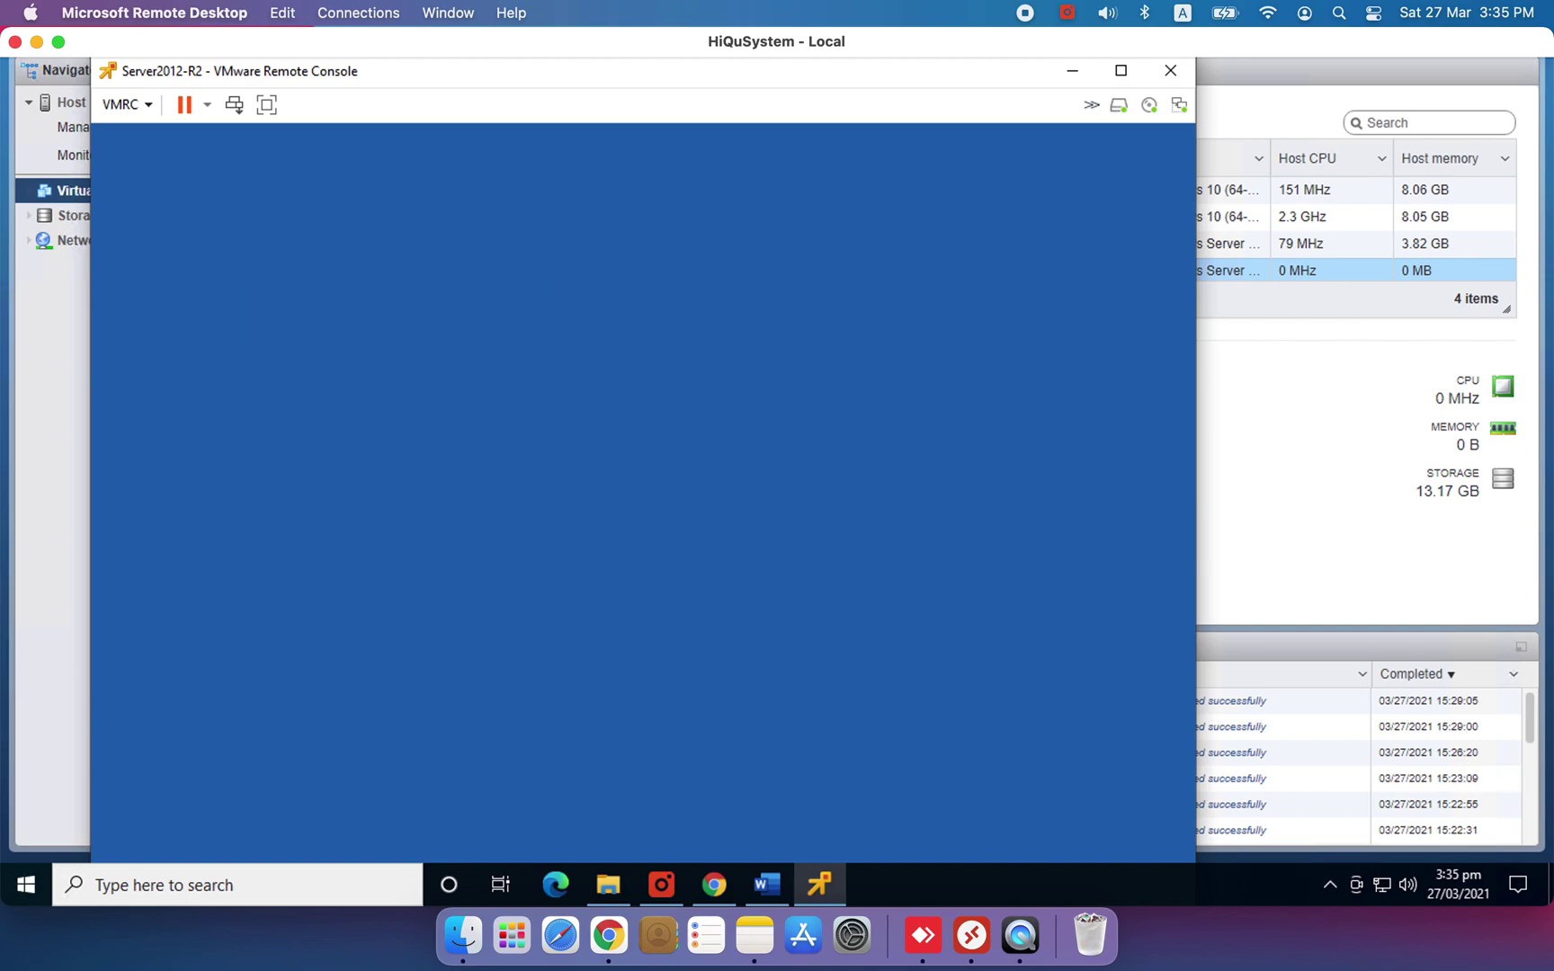
Step: List drives C and D with dir to find D holds the Windows installation
left_click(397, 328)
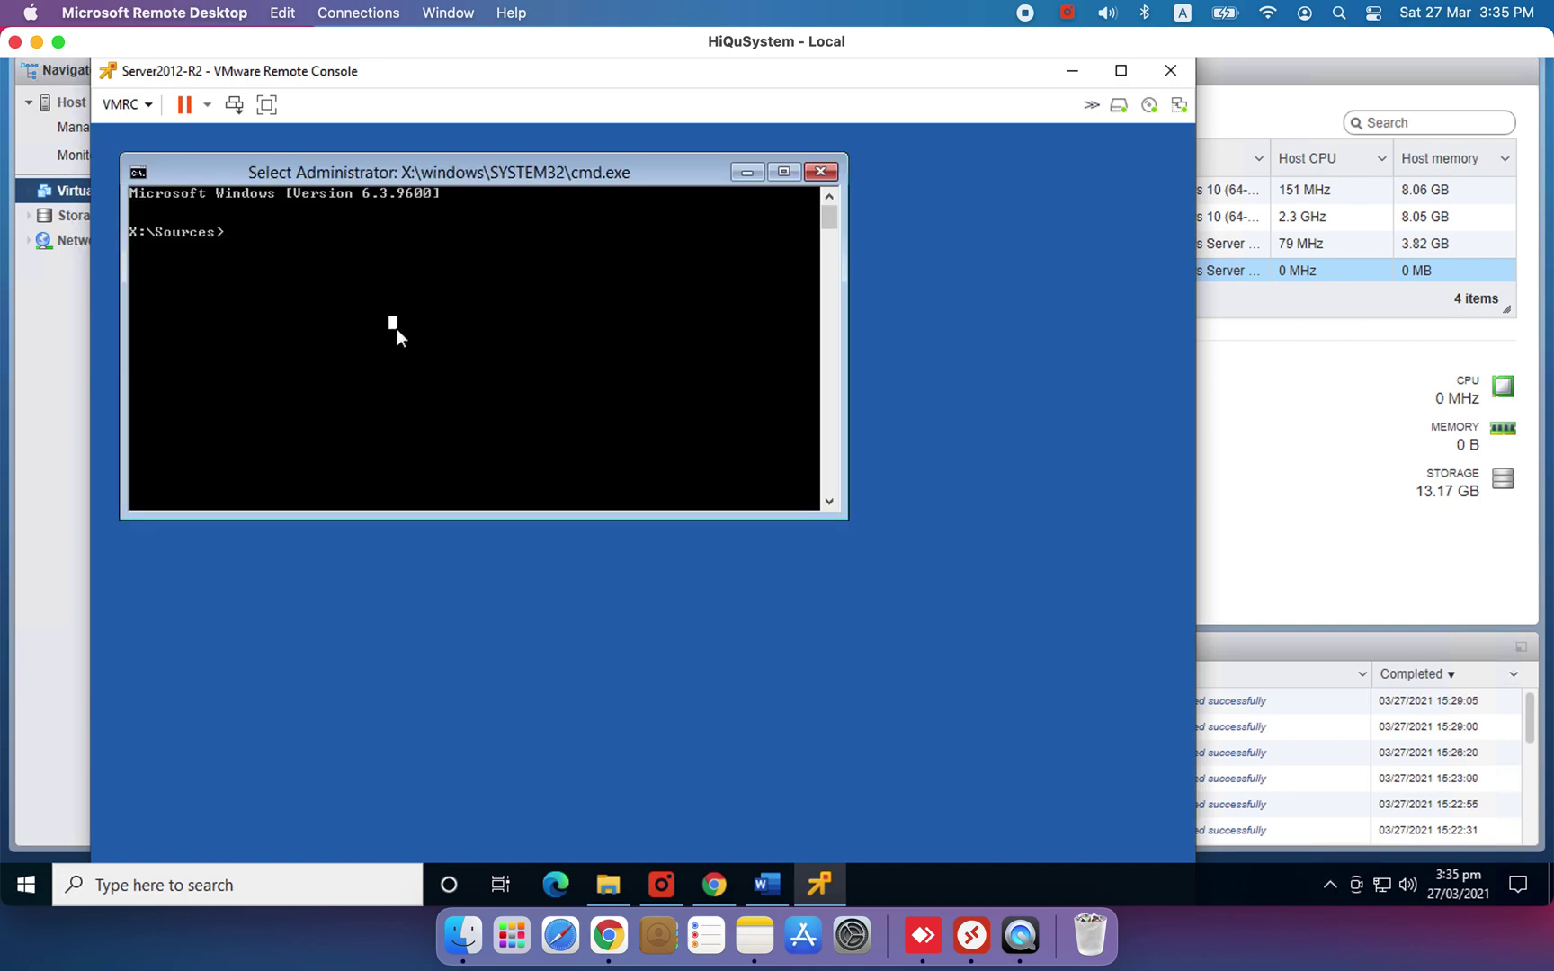
type("dir")
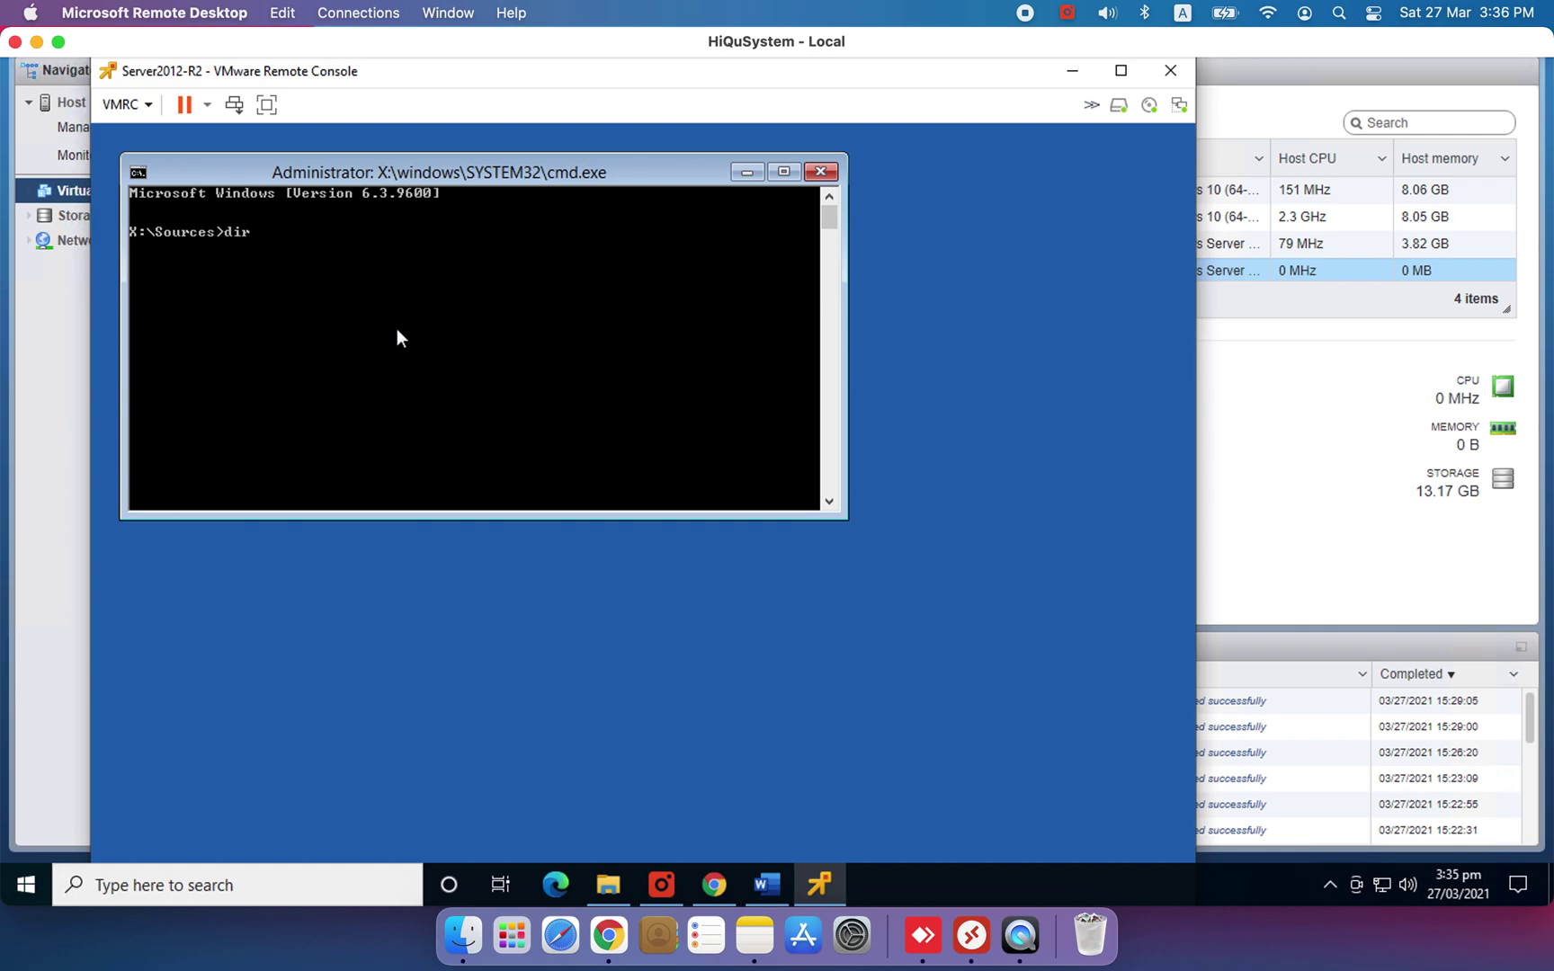
key("Return")
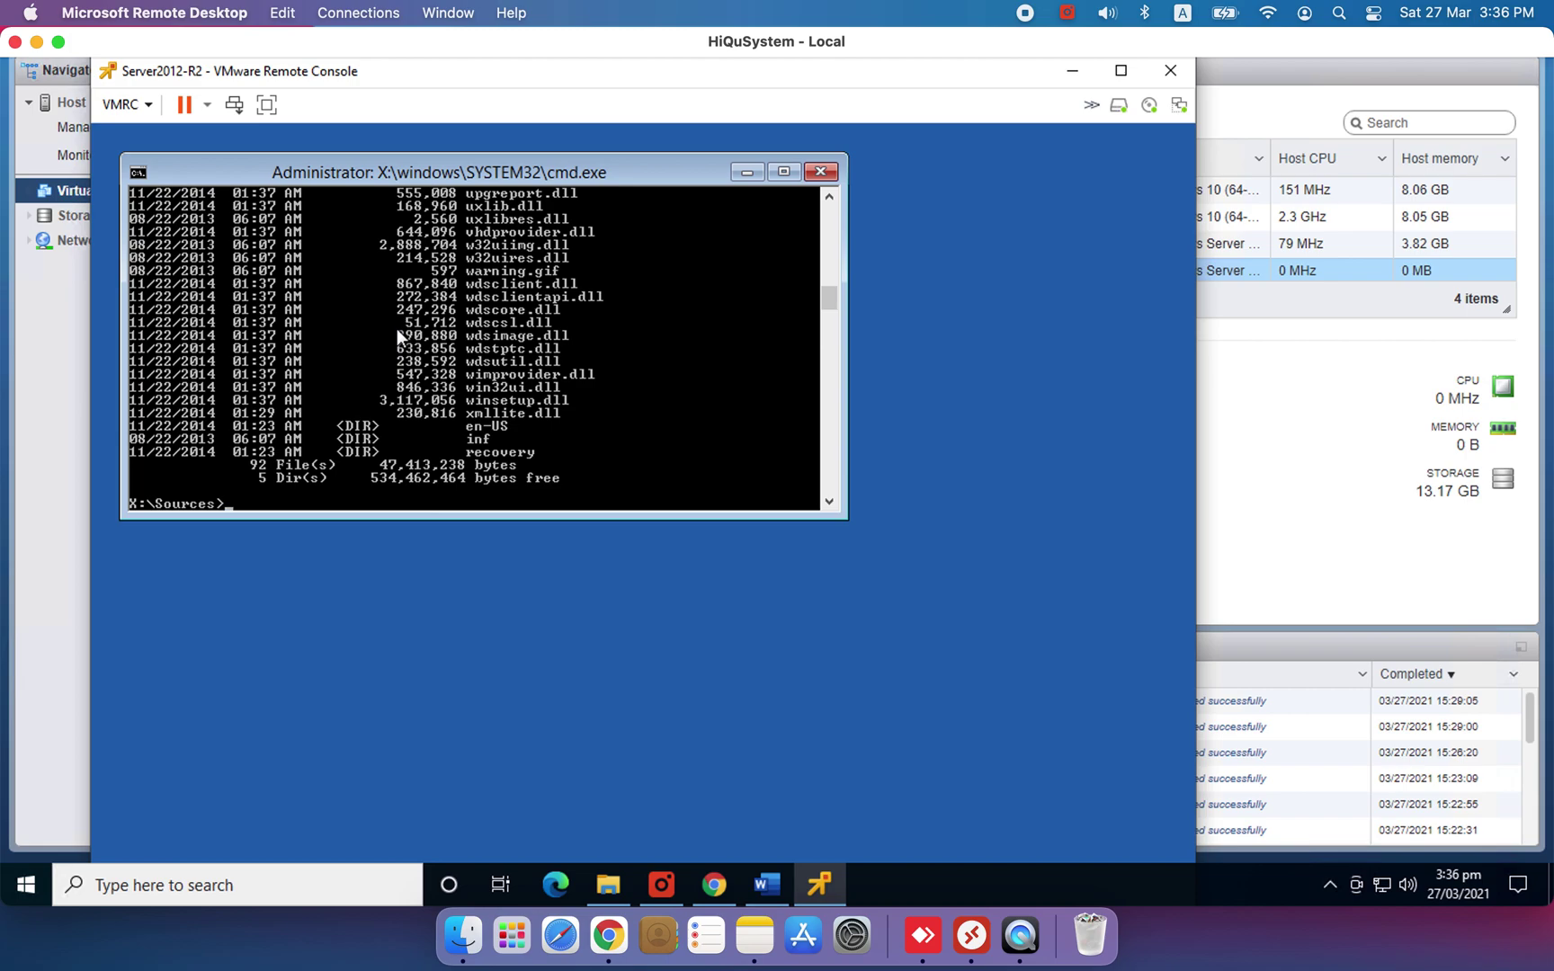
type("c:")
key("Return")
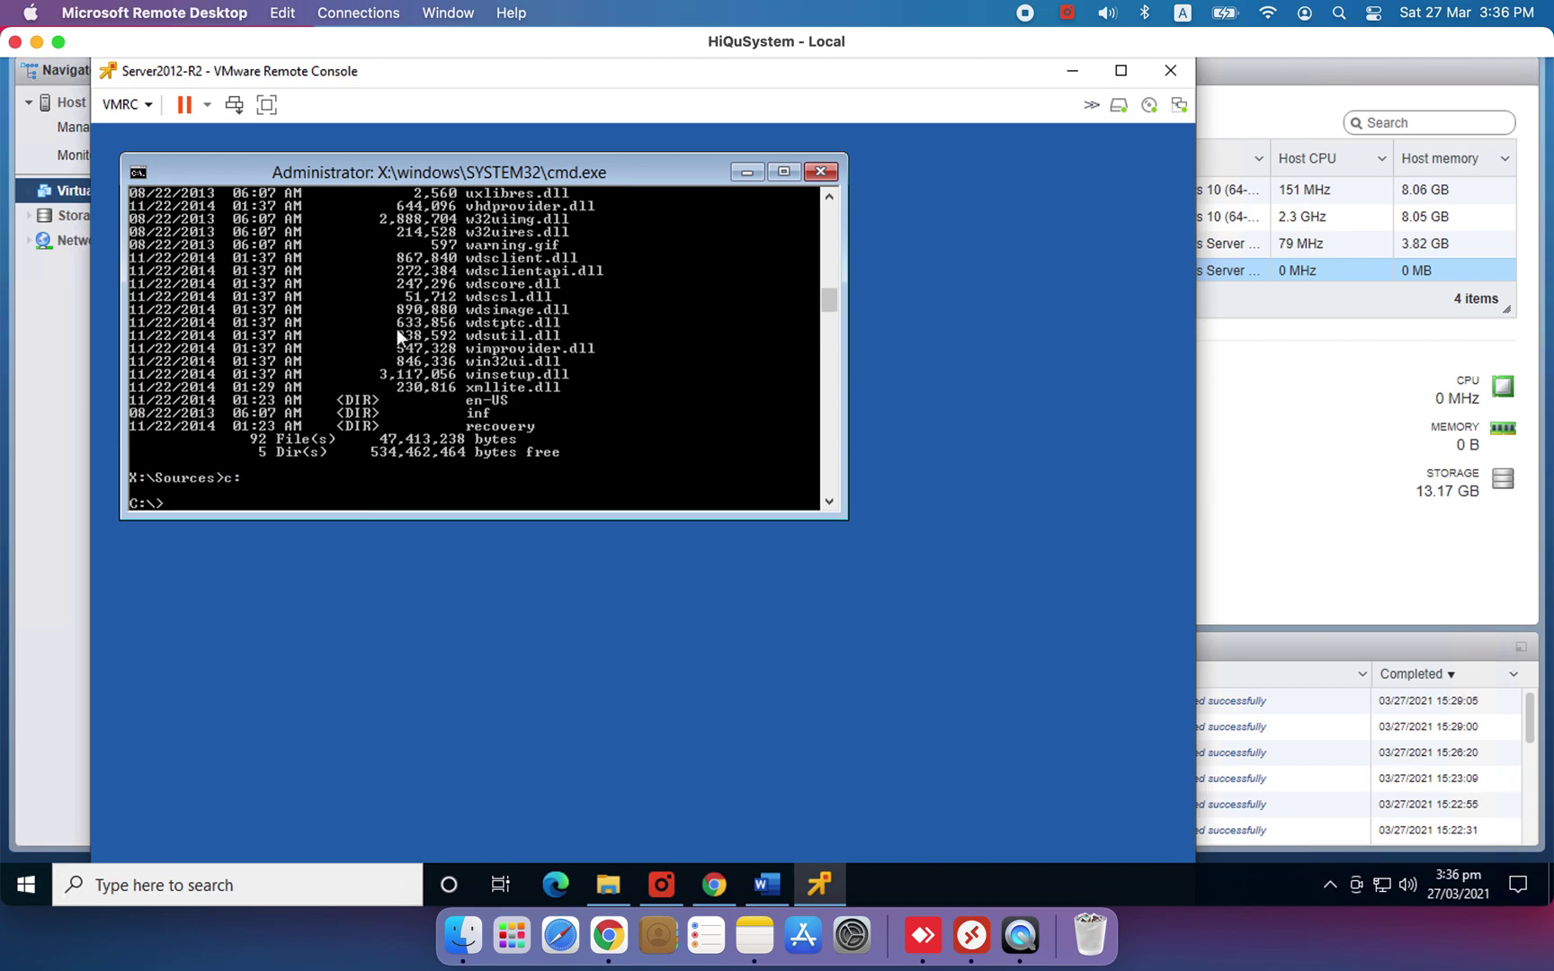
type("dir")
key("Return")
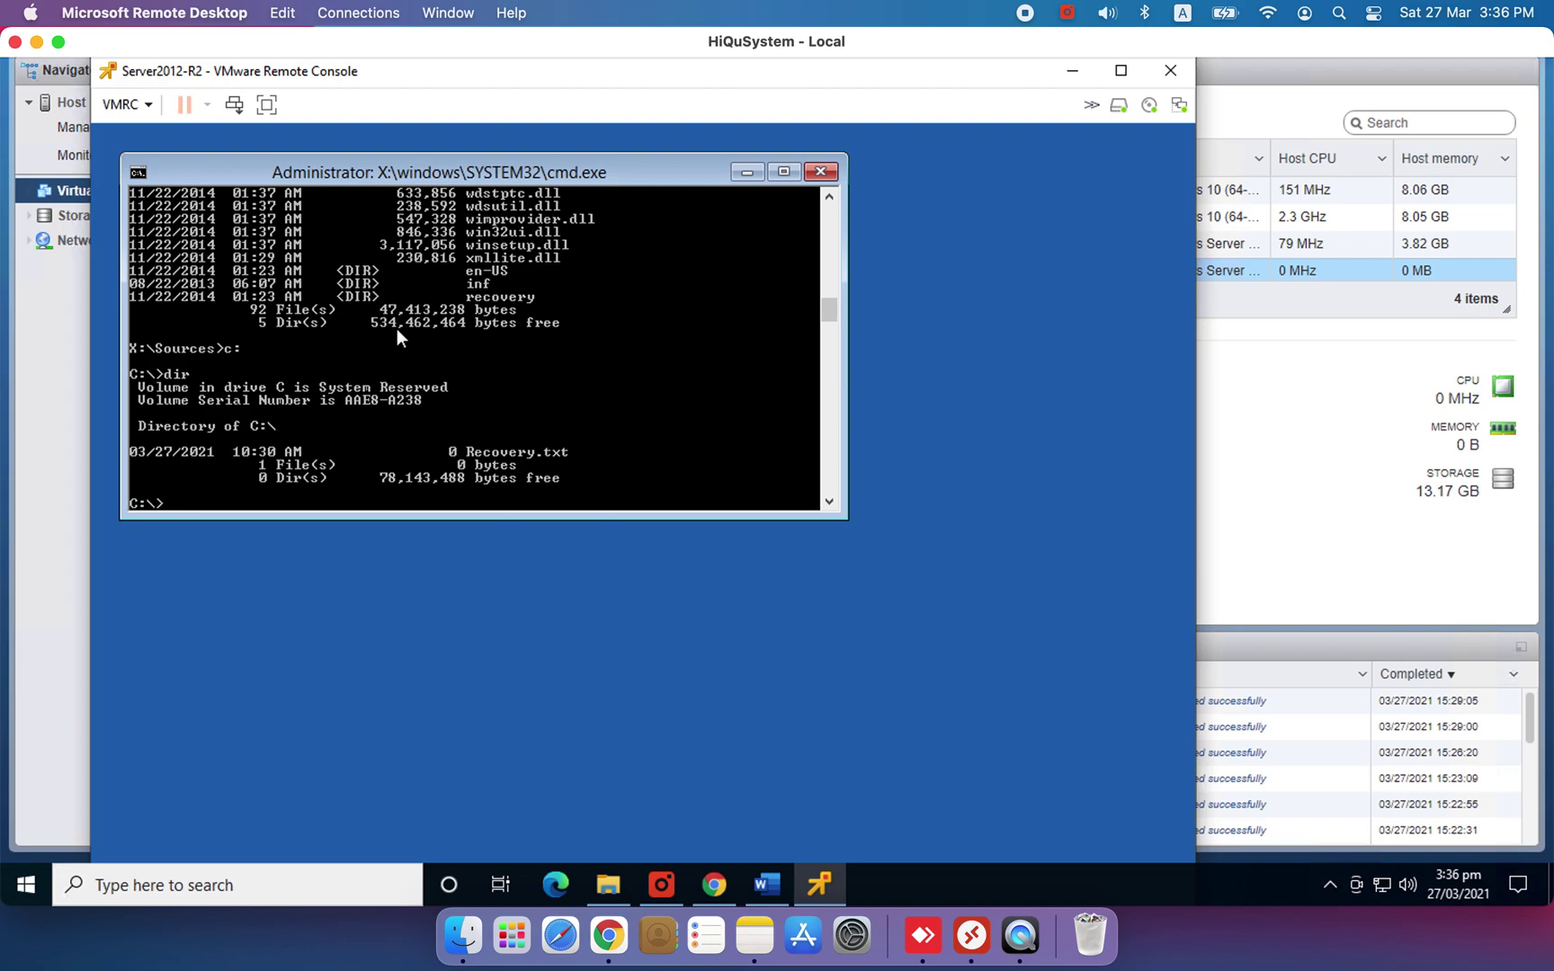
type("d:")
key("Return")
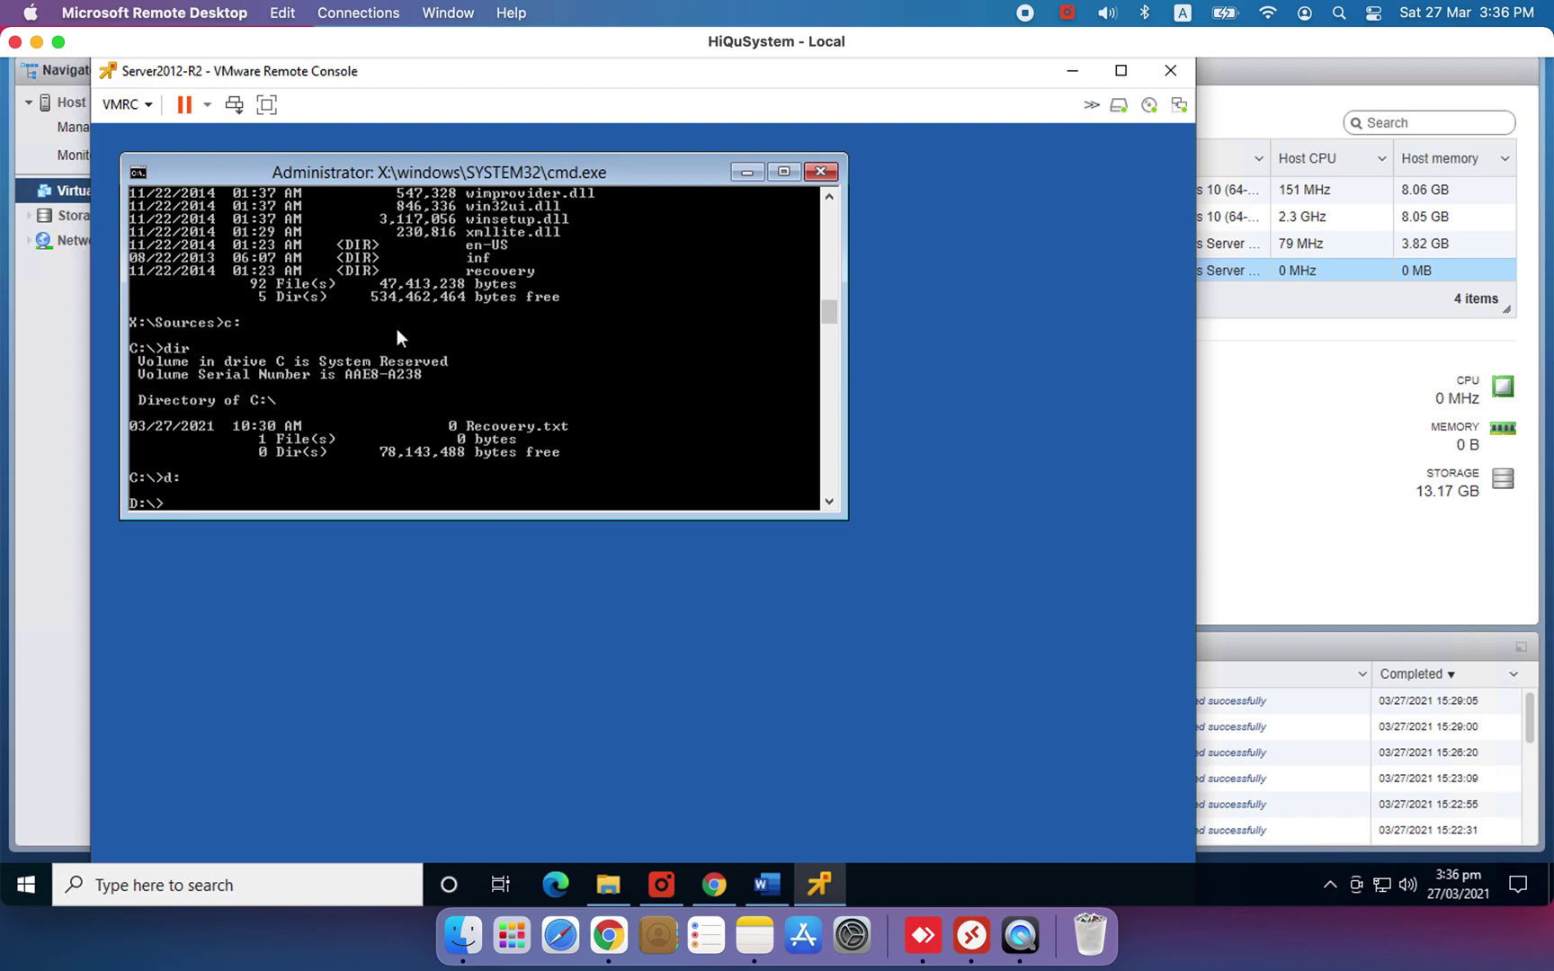
type("dir")
key("Return")
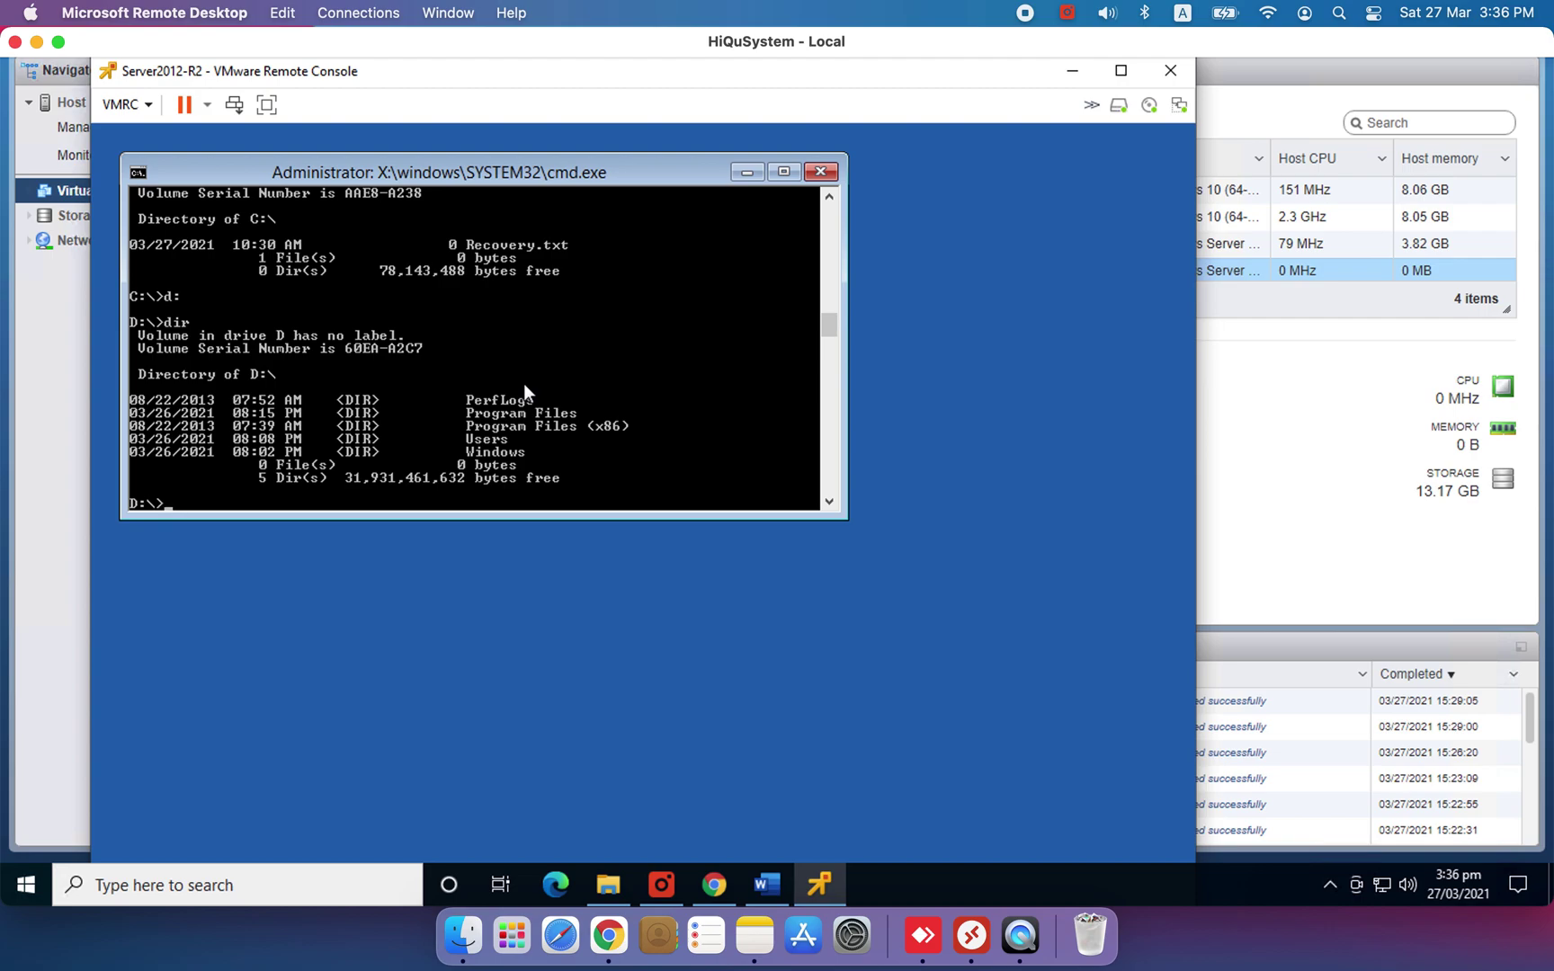
type("cd")
type(" Windows")
type("\\System")
type("32")
Step: Change into D:\Windows\System32 and start entering the utilman.exe file name
key("Return")
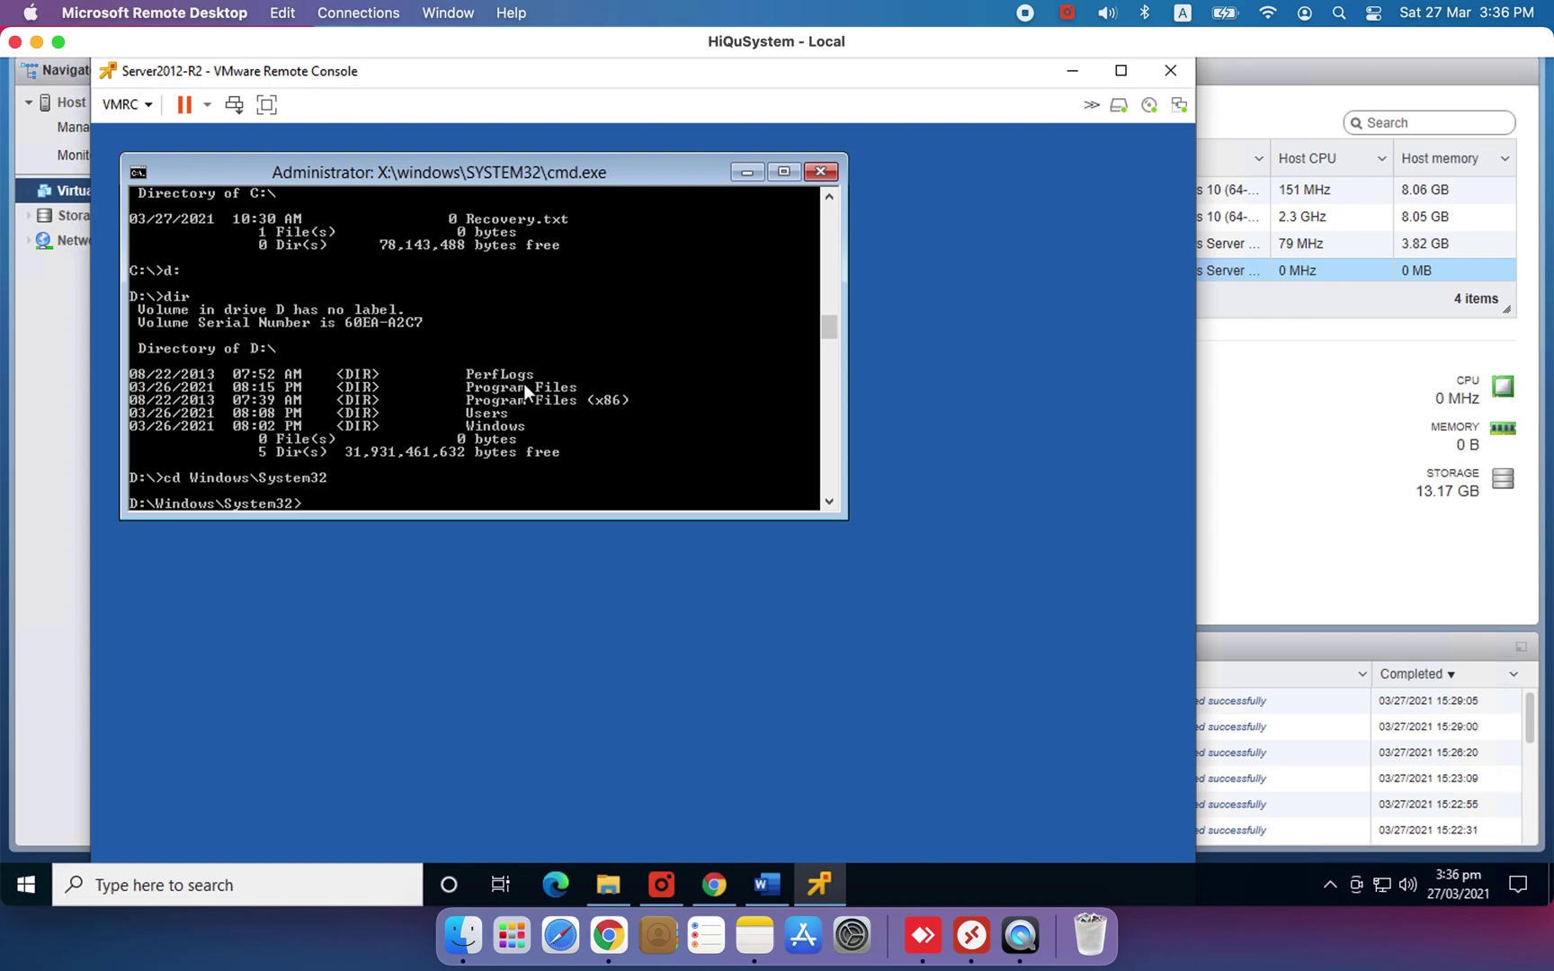
type("utilna")
key("BackSpace")
key("BackSpace")
type("m")
type("an.exe")
key("BackSpace")
key("BackSpace")
key("BackSpace")
key("BackSpace")
key("BackSpace")
key("BackSpace")
key("BackSpace")
type("re")
type("b")
Step: Run ren utilman.exe utilman.bak in D:\Windows\System32
key("BackSpace")
type("n ")
type("util")
type("man.exe")
type(" ut")
type("il")
type("man.bak")
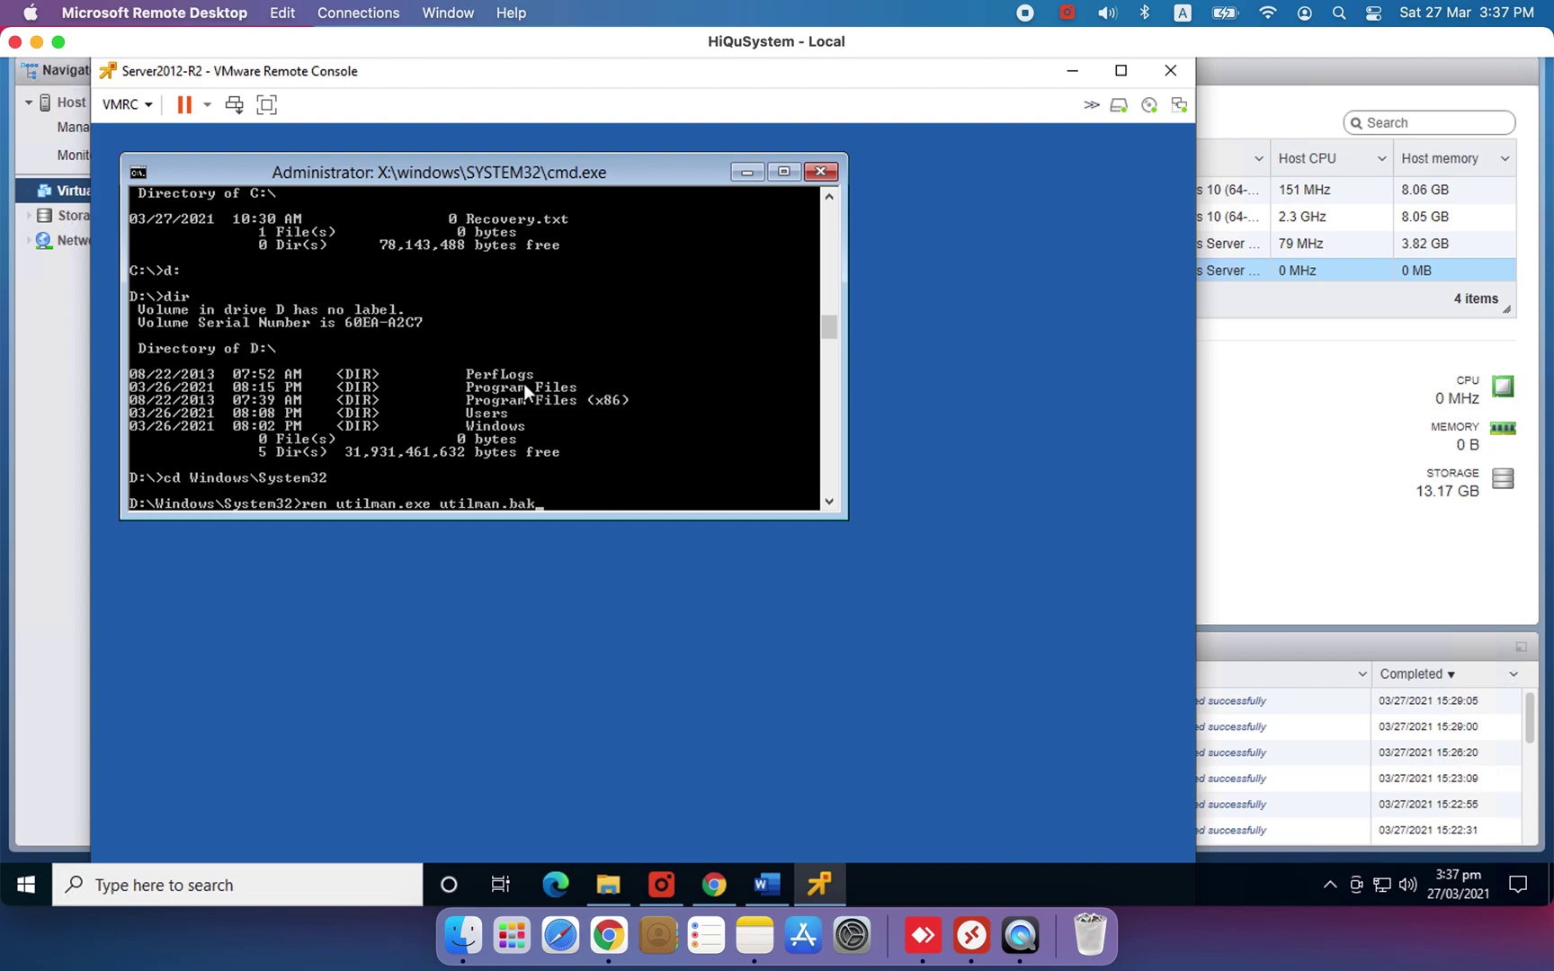
key("Return")
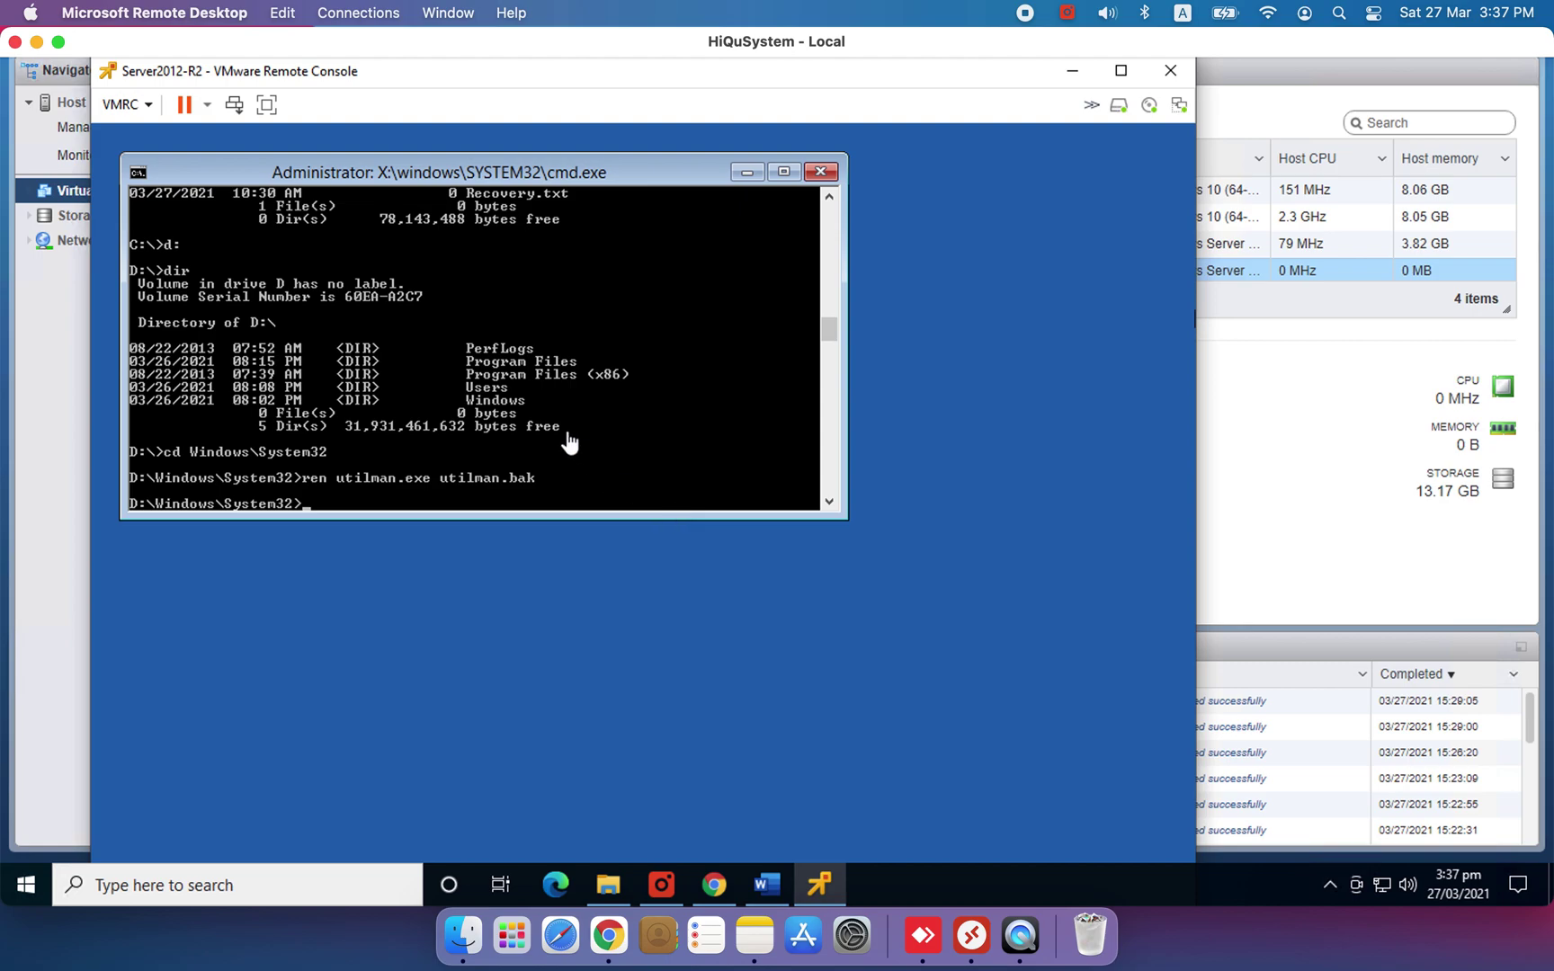
type("copy ")
type("cm")
Step: Copy cmd.exe over utilman.exe in D:\Windows\System32 from the recovery prompt
key("Tab")
key("BackSpace")
key("BackSpace")
key("BackSpace")
key("BackSpace")
key("BackSpace")
key("BackSpace")
key("BackSpace")
key("BackSpace")
type("d")
type(".exe ")
type("u")
type("tilm")
type("an.")
type("exe")
key("Return")
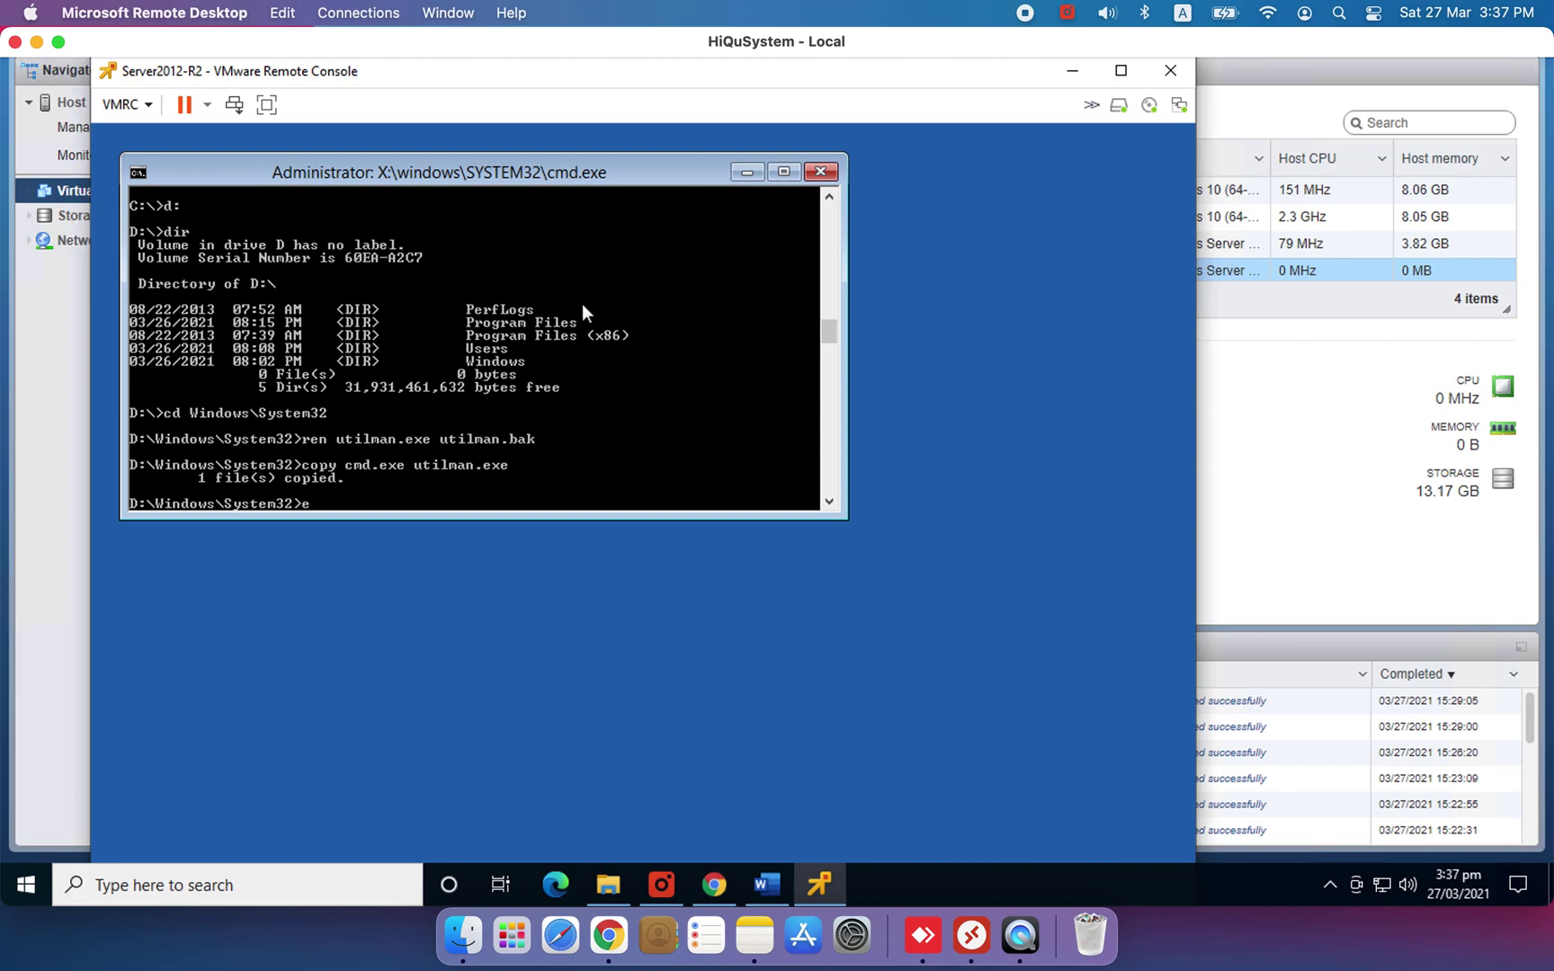
type("xit")
Step: Exit the recovery prompt, turn off the VM and power Server2012-R2 back on
key("Return")
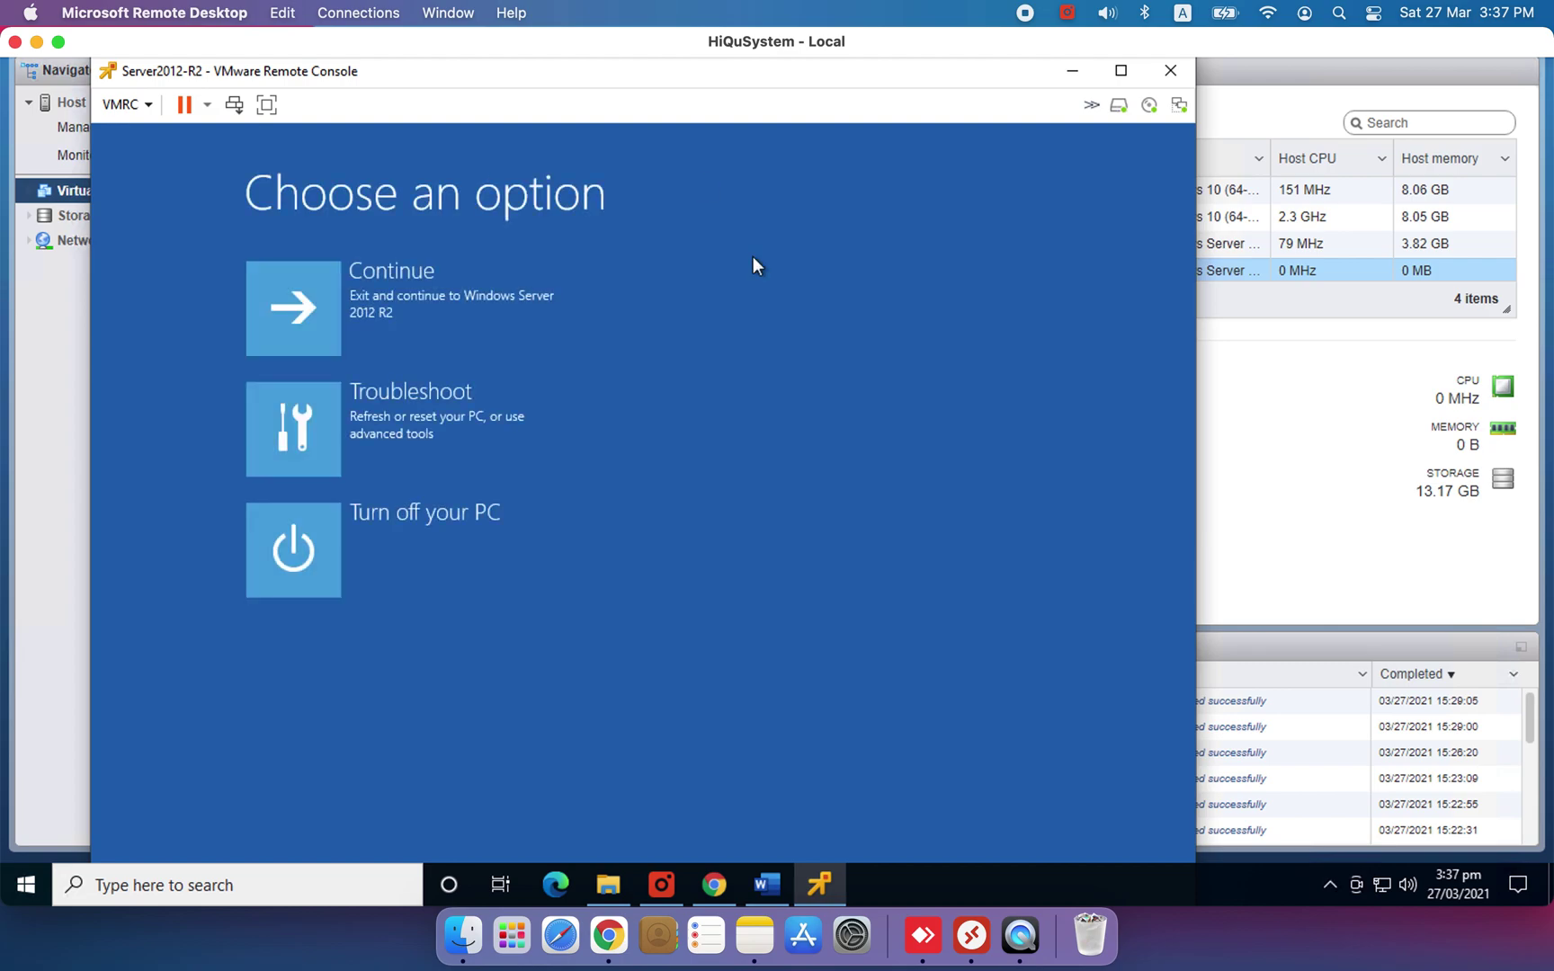
left_click(294, 556)
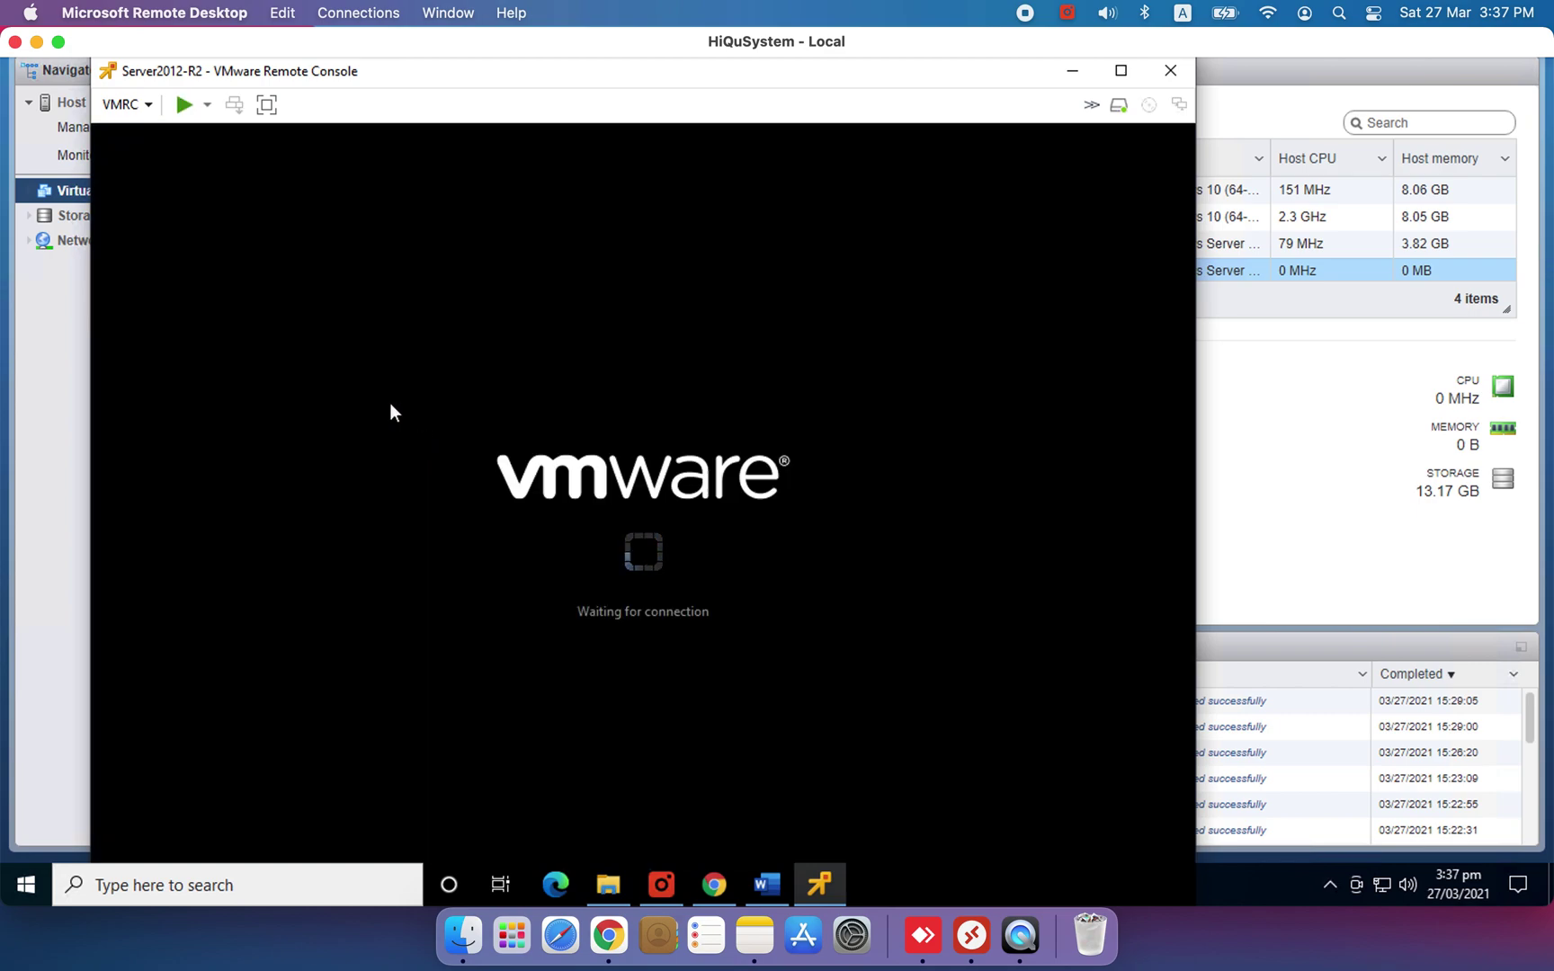
left_click(184, 104)
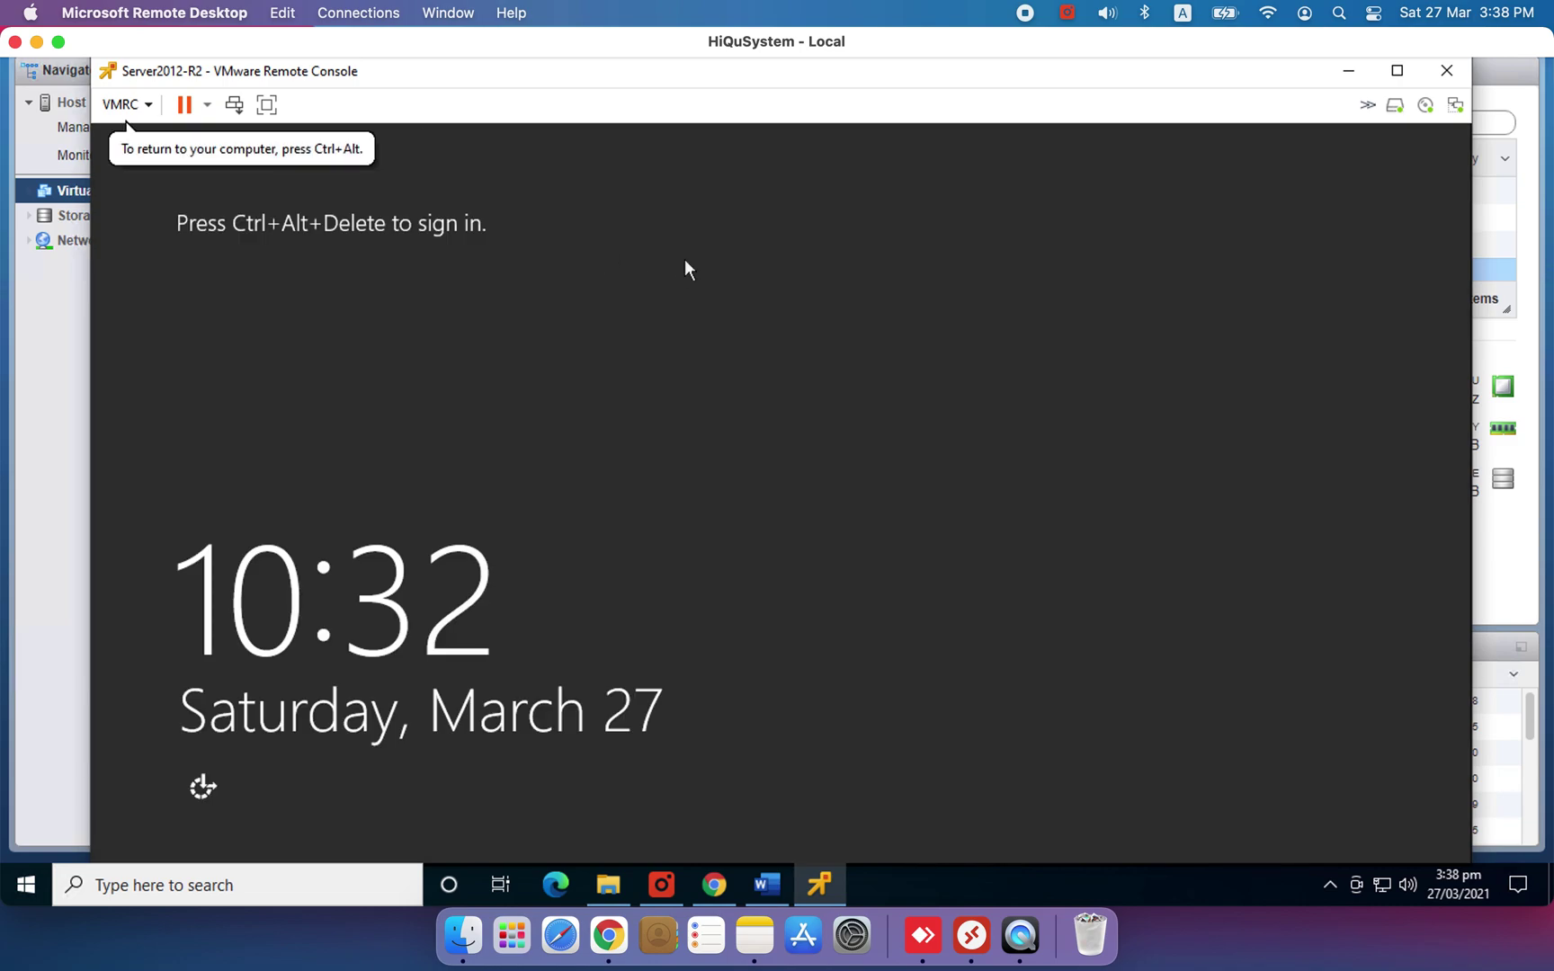
Step: Send Ctrl+Alt+Del from the VMRC toolbar to reach the Administrator sign-in prompt
left_click(208, 107)
left_click(241, 110)
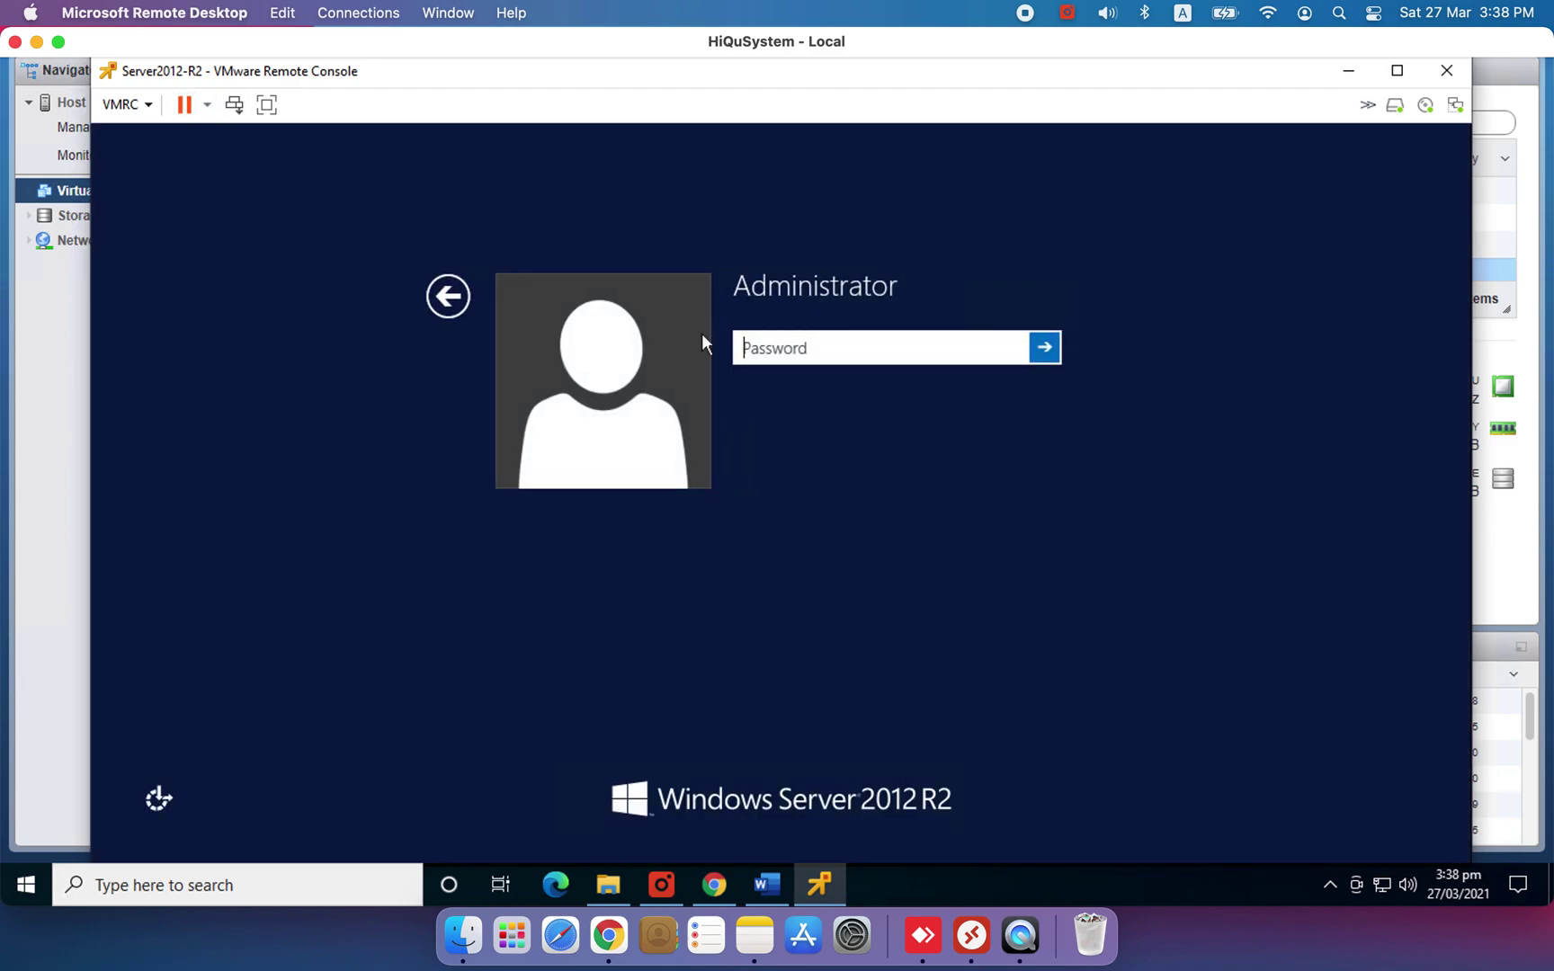
Step: Reset the Administrator password via net user from the Ease of Access command prompt
left_click(158, 807)
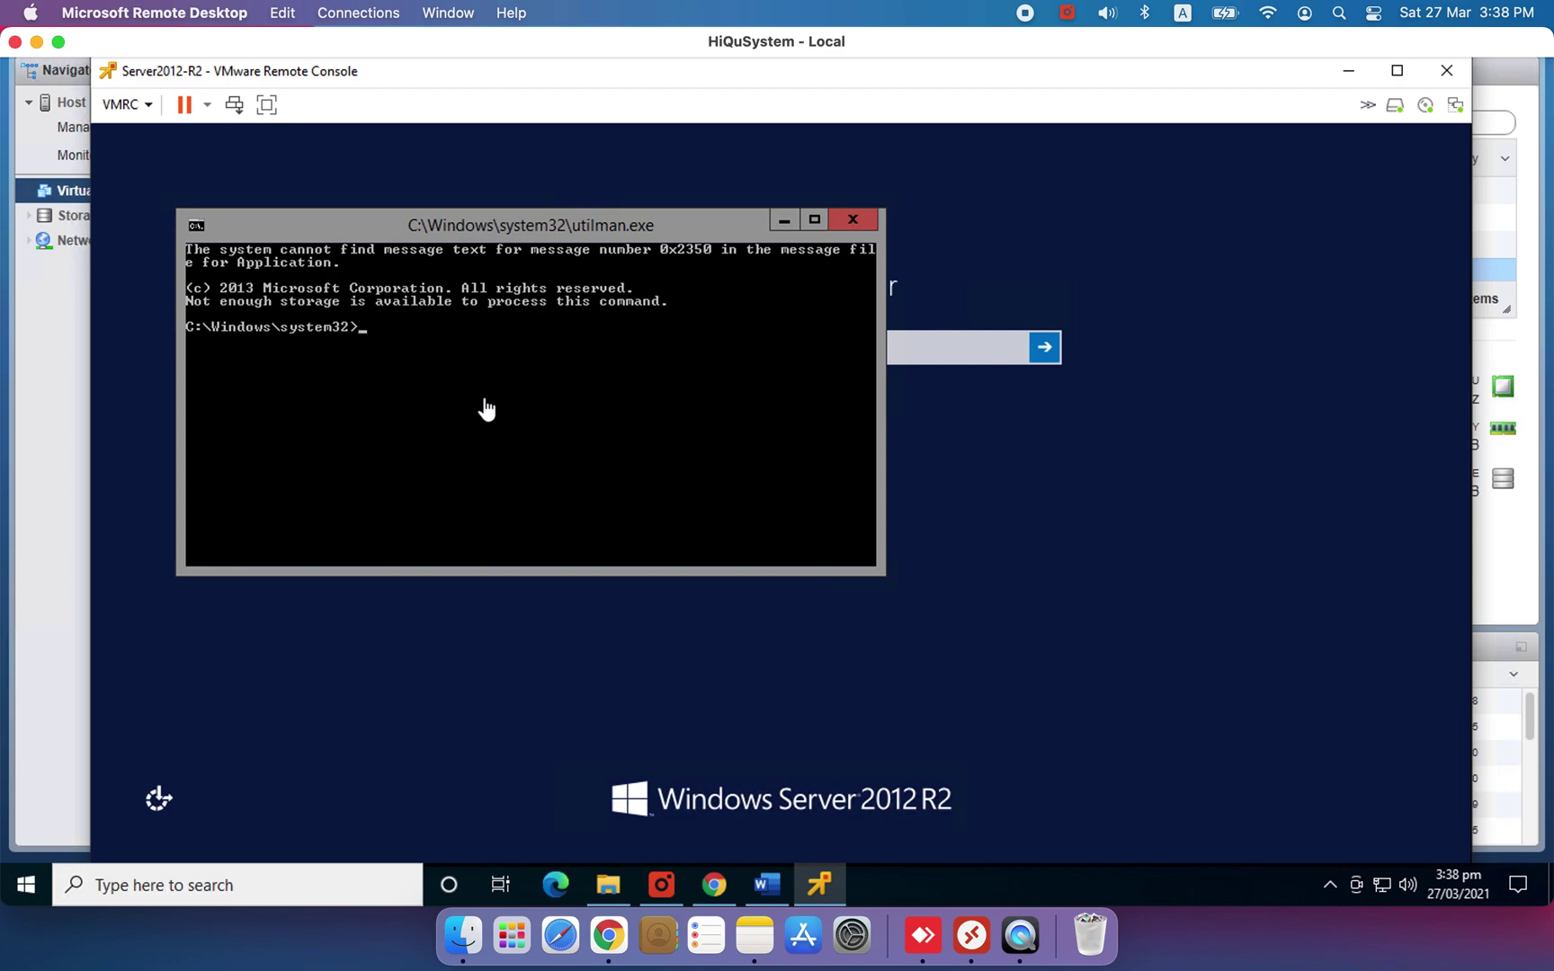
type("net ")
type("us")
type("er")
type(" administra")
type("tor")
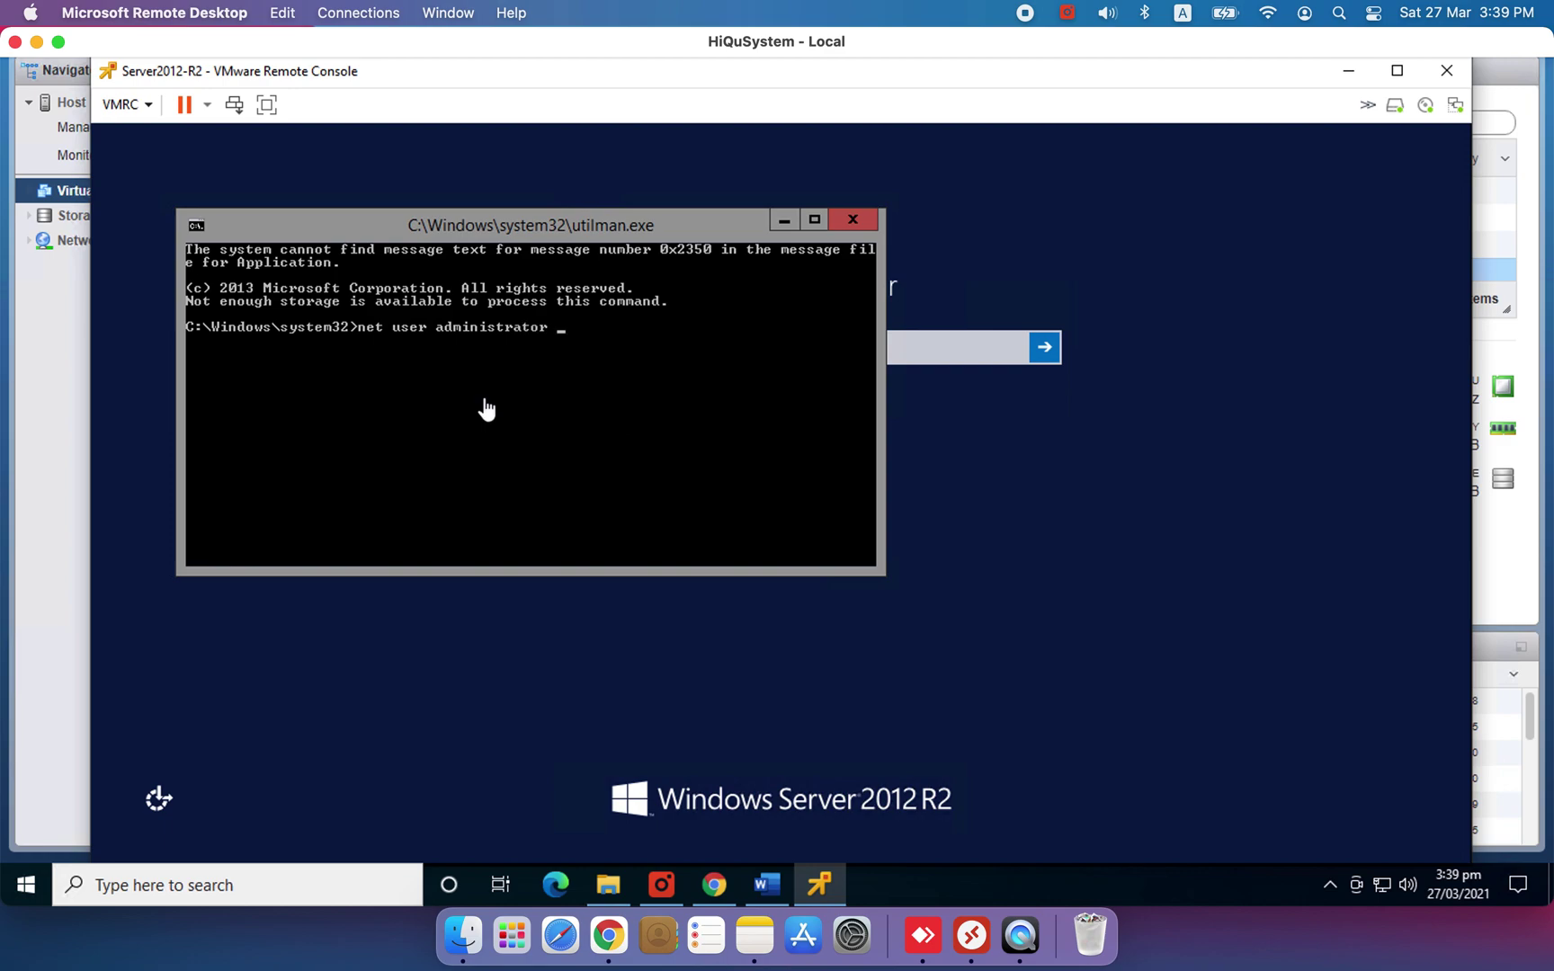
key("Return")
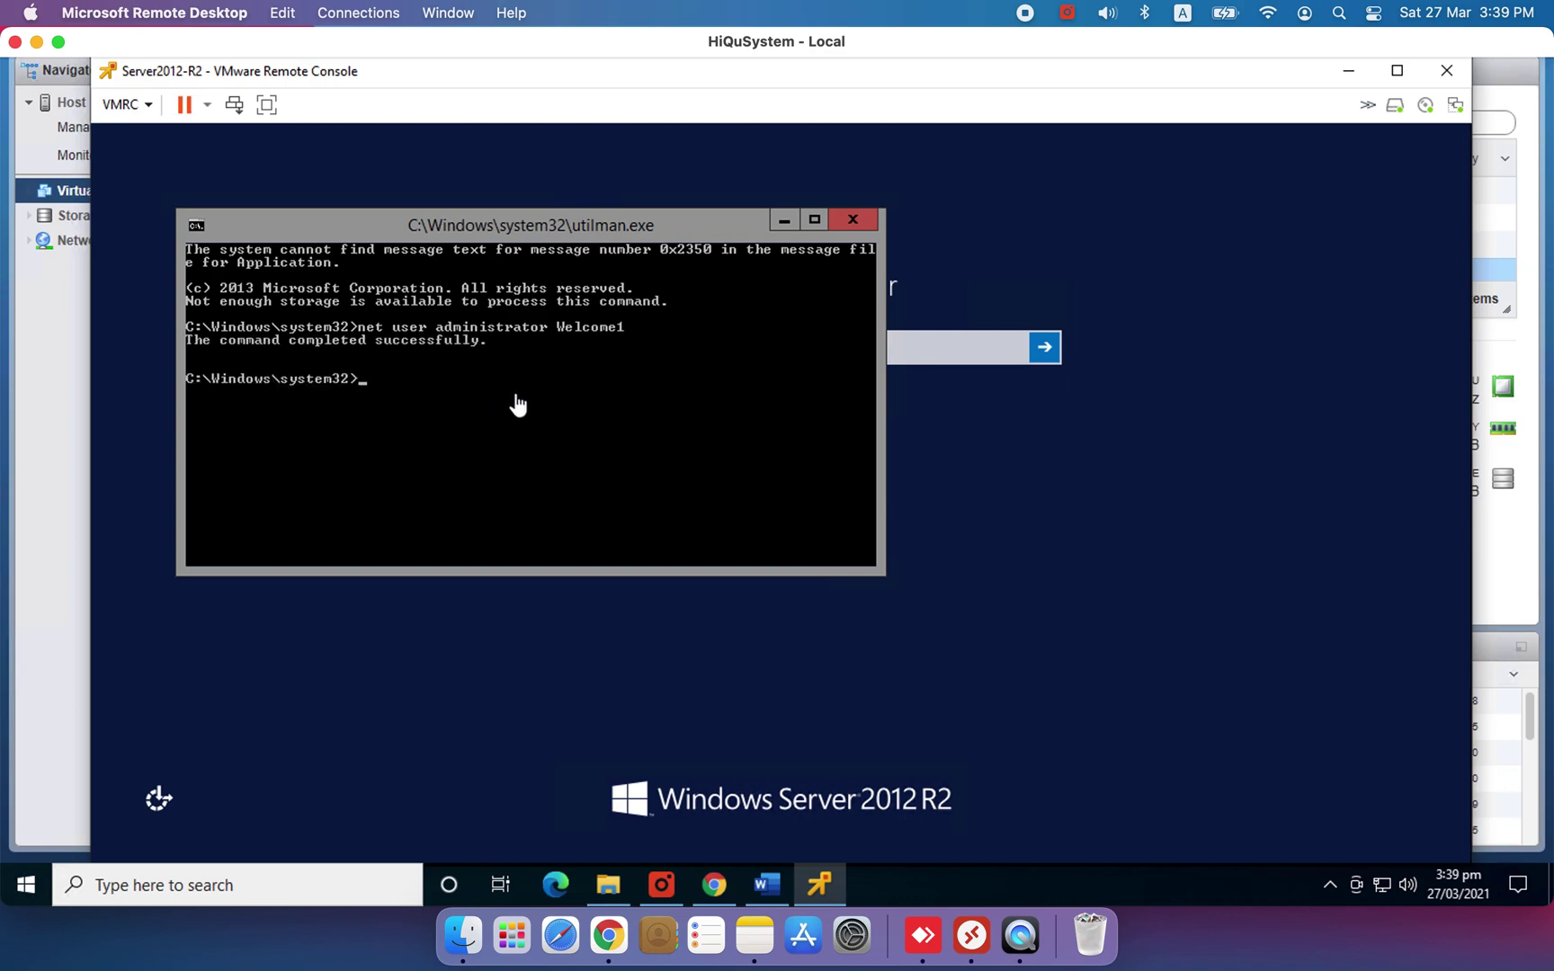
left_click(1080, 477)
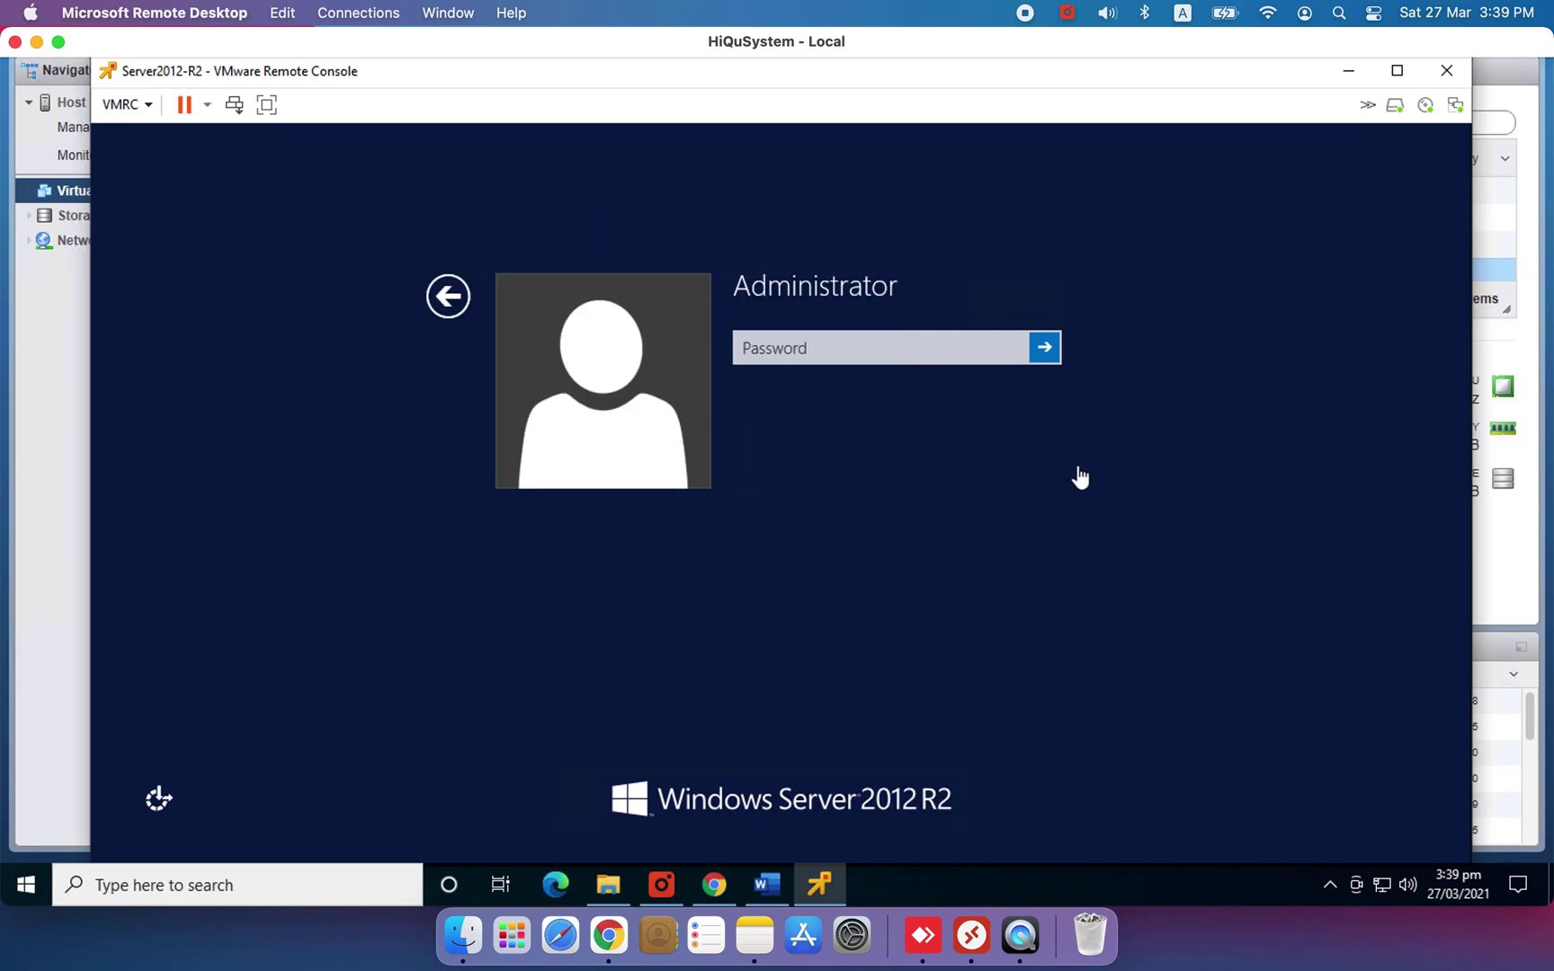
Step: Sign in as Administrator with the new password and close Server Manager
left_click(911, 361)
type("••")
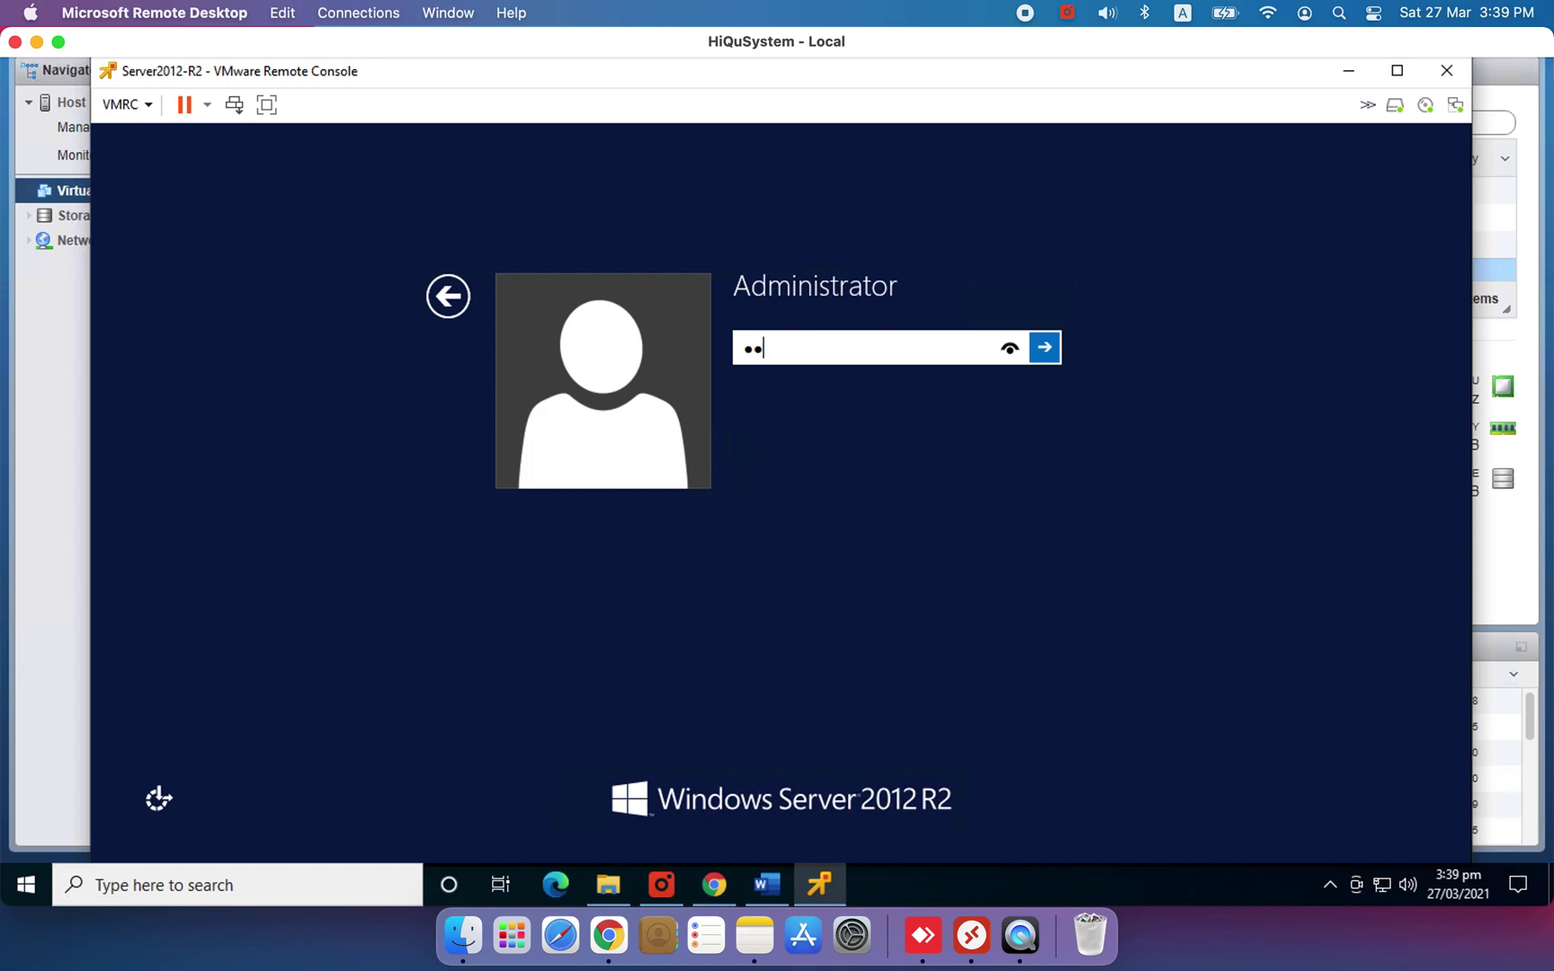
type("••••••")
key("Return")
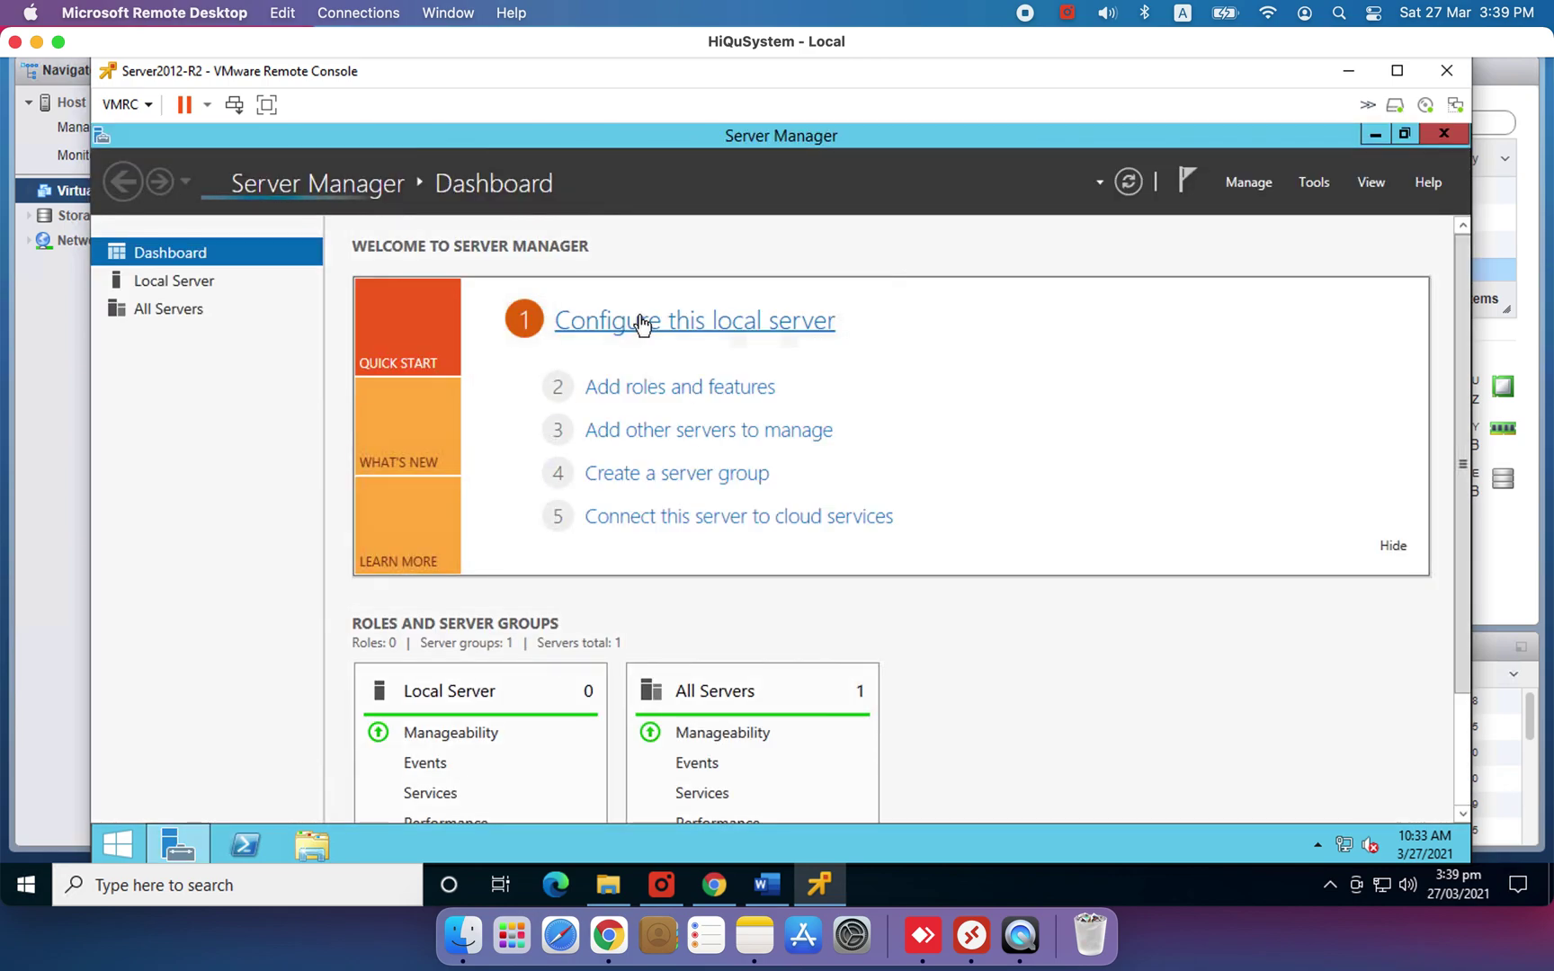
left_click(1443, 136)
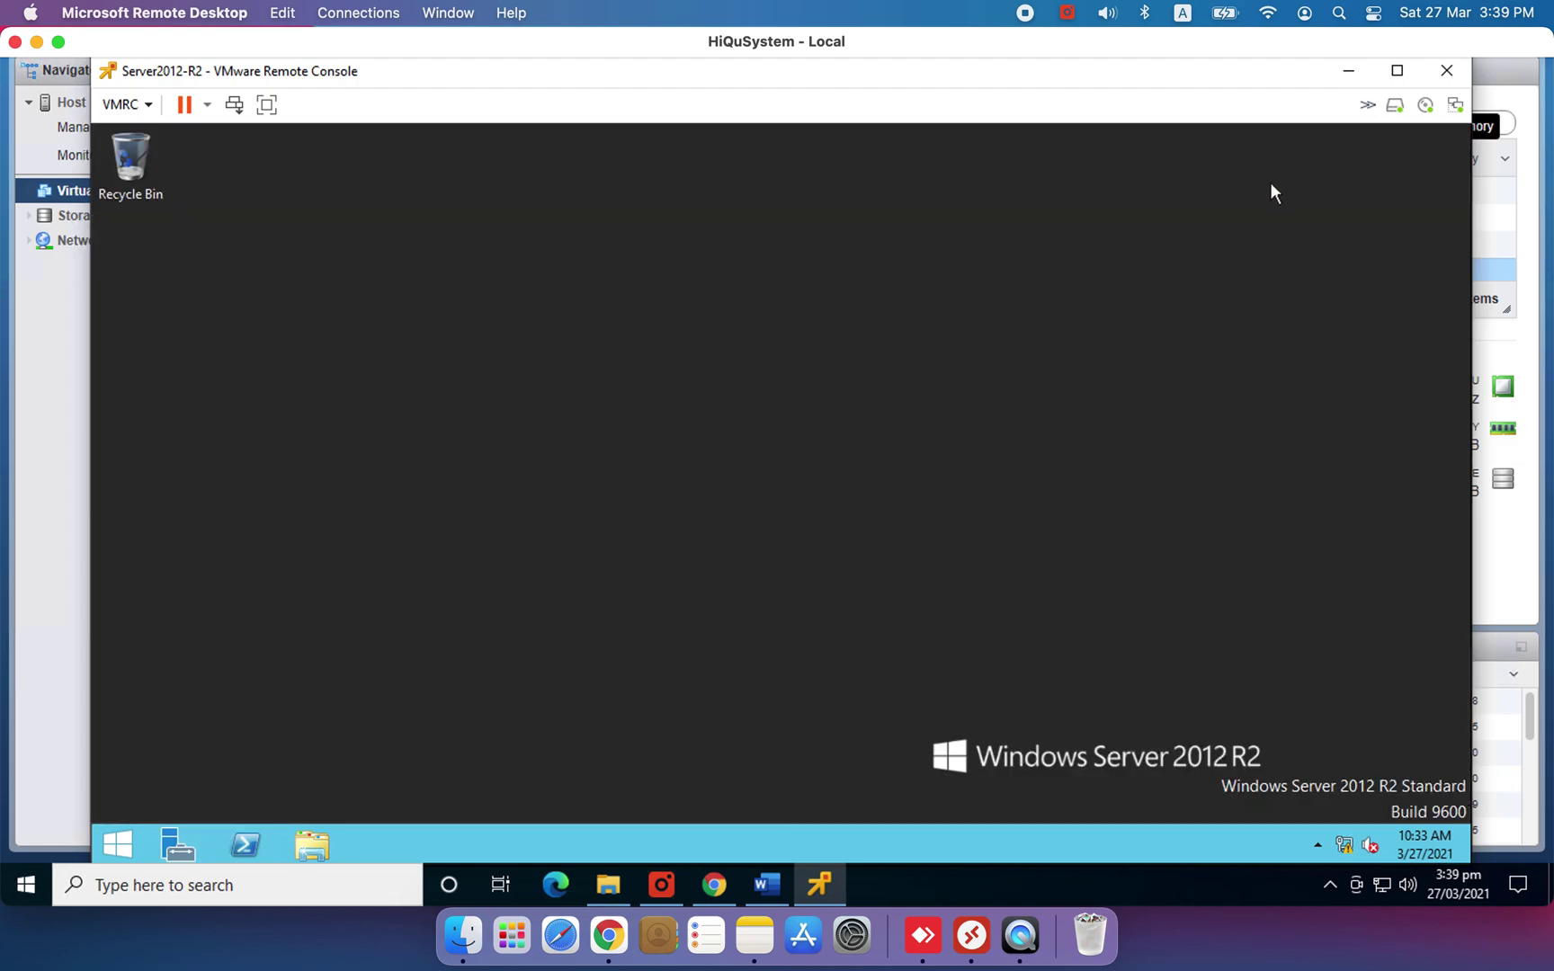